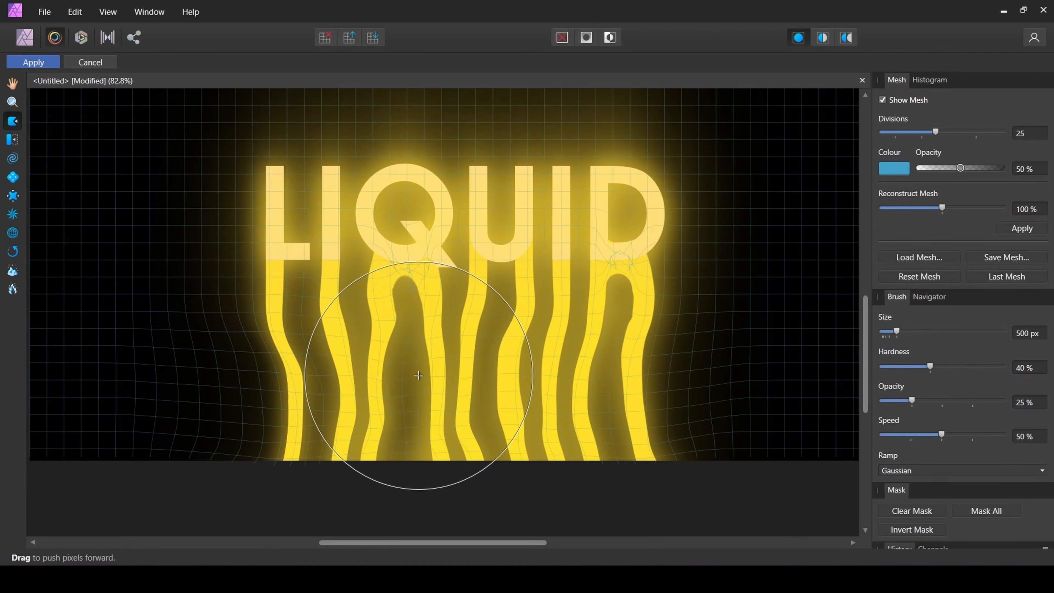
Step: Apply the liquify distortion to the elongated text and rasterize the original LIQUID text layer inside the group
left_click(33, 62)
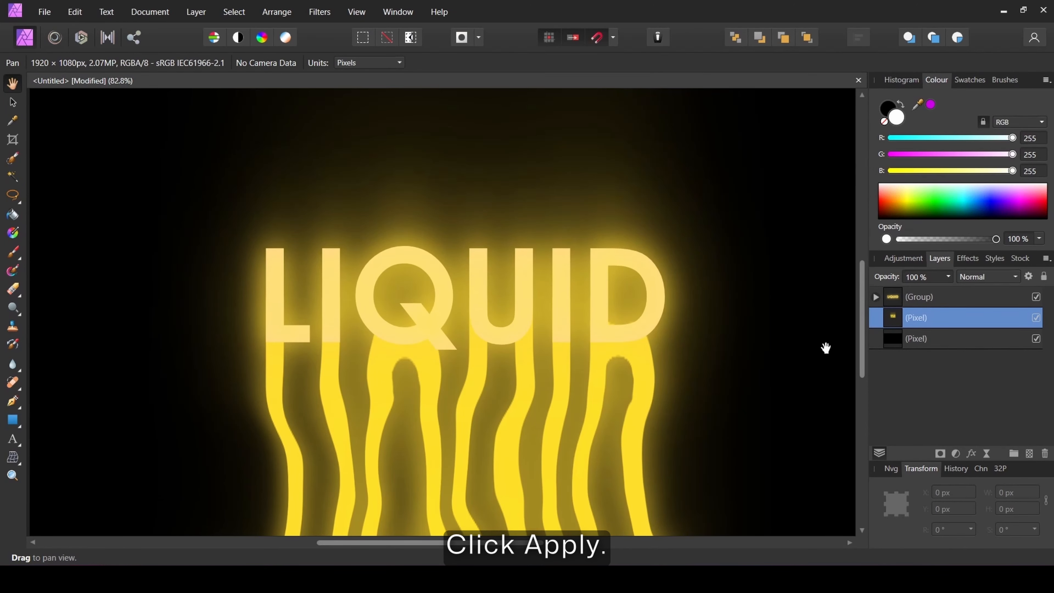
scroll(614, 332, "down", 3)
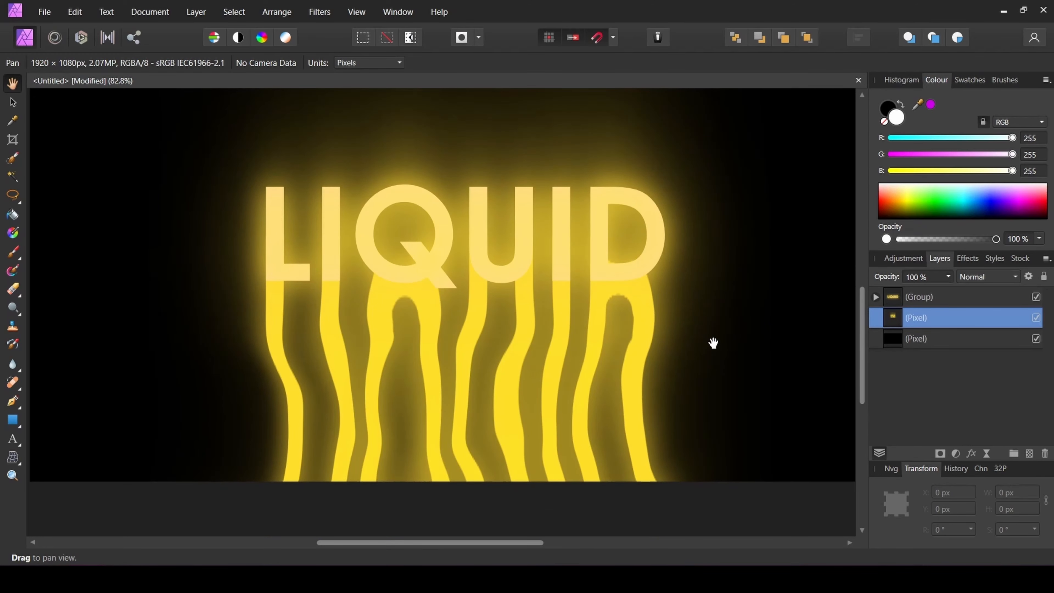
left_click(875, 297)
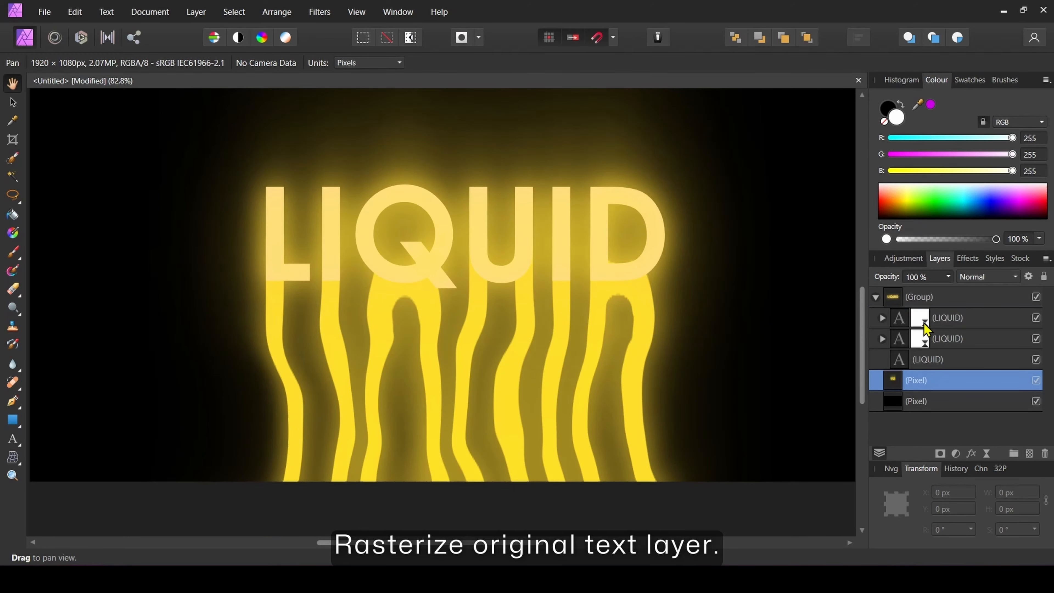
right_click(935, 361)
left_click(917, 238)
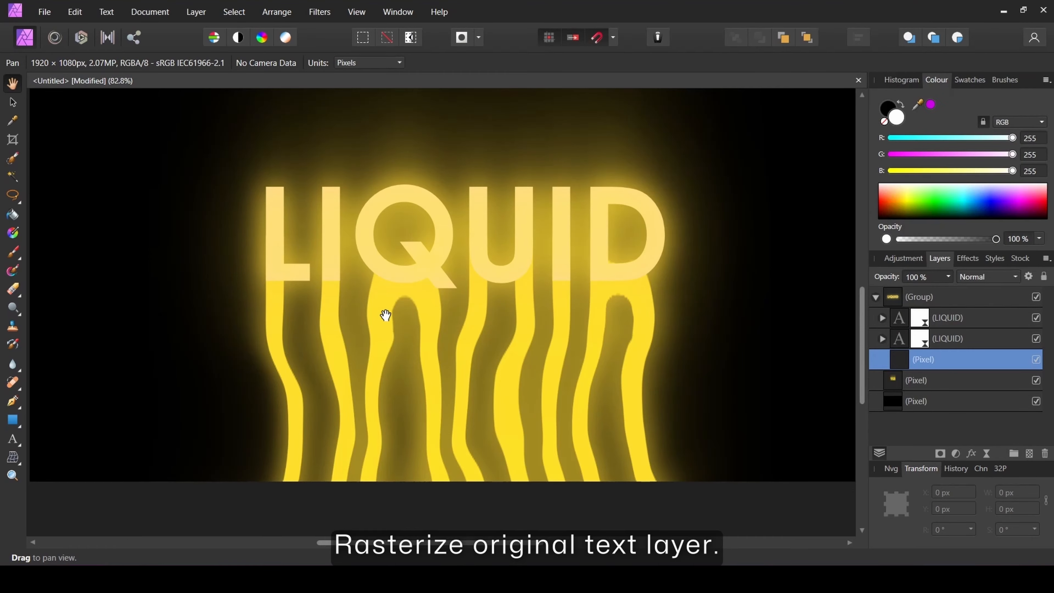
Step: Liquify the rasterized text with a 35 px push brush and 10 mesh divisions, shaping drips along the bottom edges of L and the first I
left_click(54, 37)
scroll(277, 266, "up", 4)
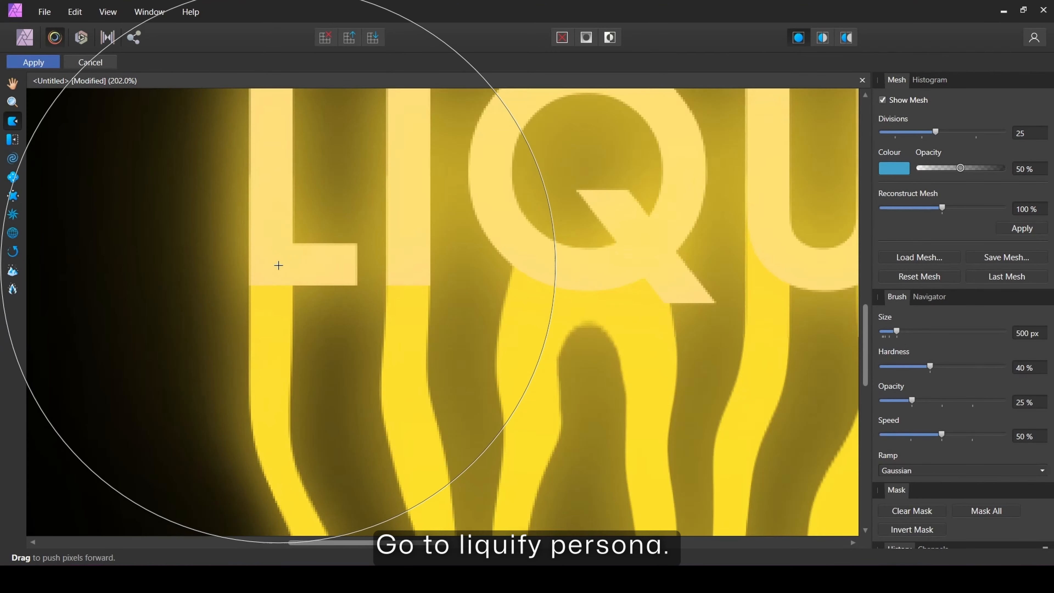
scroll(376, 259, "up", 2)
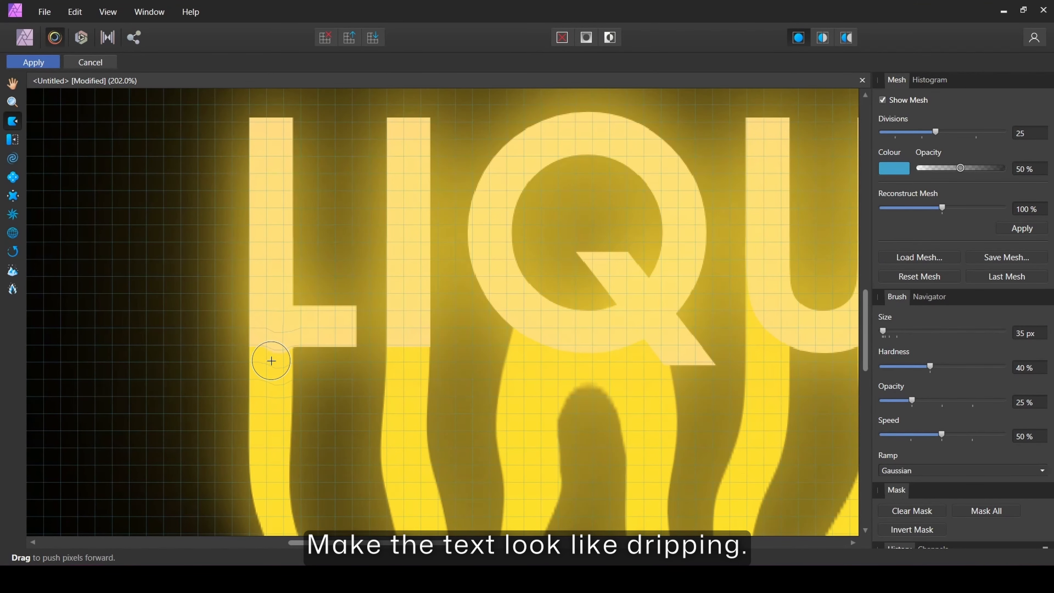
mouse_move(271, 360)
left_mouse_down()
mouse_move(292, 332)
mouse_move(311, 382)
mouse_move(326, 351)
left_mouse_up()
scroll(277, 364, "up", 3)
left_click_drag(266, 332, 266, 341)
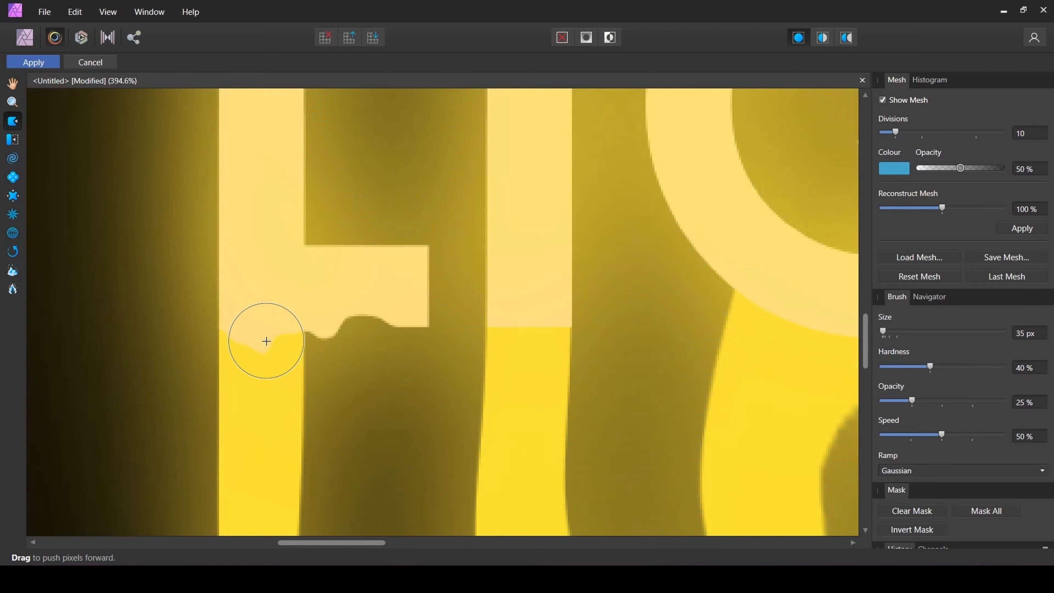
scroll(552, 365, "up", 1)
left_click_drag(544, 316, 545, 337)
left_click_drag(482, 313, 484, 332)
Step: Push wavy drips into the Q's lower edge and the upper inner edge of its bowl
mouse_move(385, 542)
left_mouse_down()
mouse_move(455, 545)
mouse_move(445, 545)
left_mouse_up()
left_click_drag(435, 328, 440, 365)
left_click_drag(496, 314, 498, 330)
left_click_drag(329, 318, 328, 296)
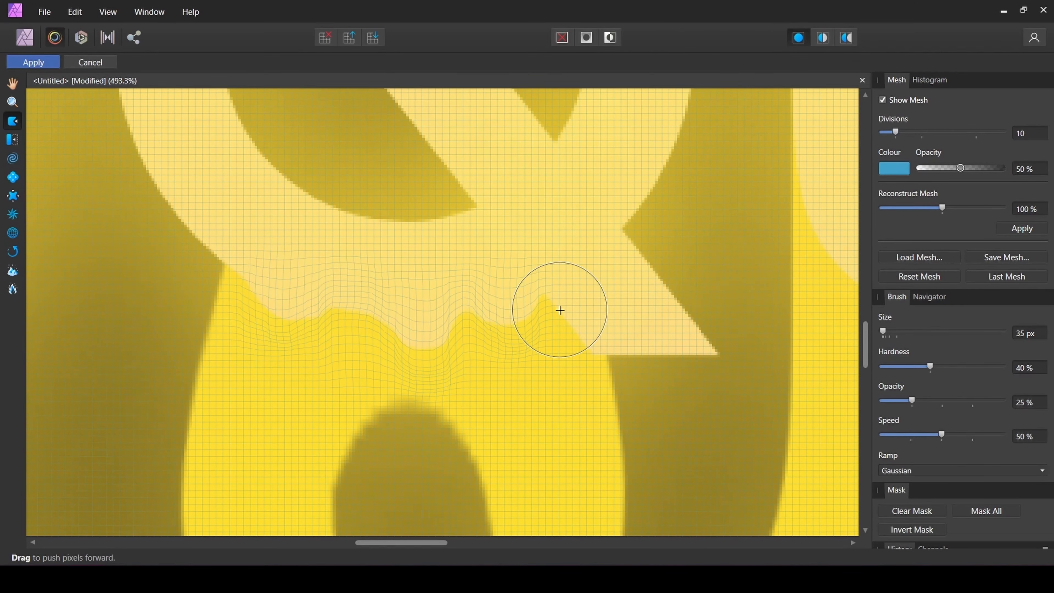
scroll(519, 312, "down", 2)
left_click_drag(866, 335, 865, 306)
left_click_drag(447, 220, 447, 243)
left_click_drag(479, 232, 478, 222)
left_click_drag(385, 247, 377, 262)
Step: Push drips downward along both sides of the U's lower curve
scroll(444, 334, "down", 2)
scroll(742, 483, "up", 4)
left_click_drag(441, 353, 448, 420)
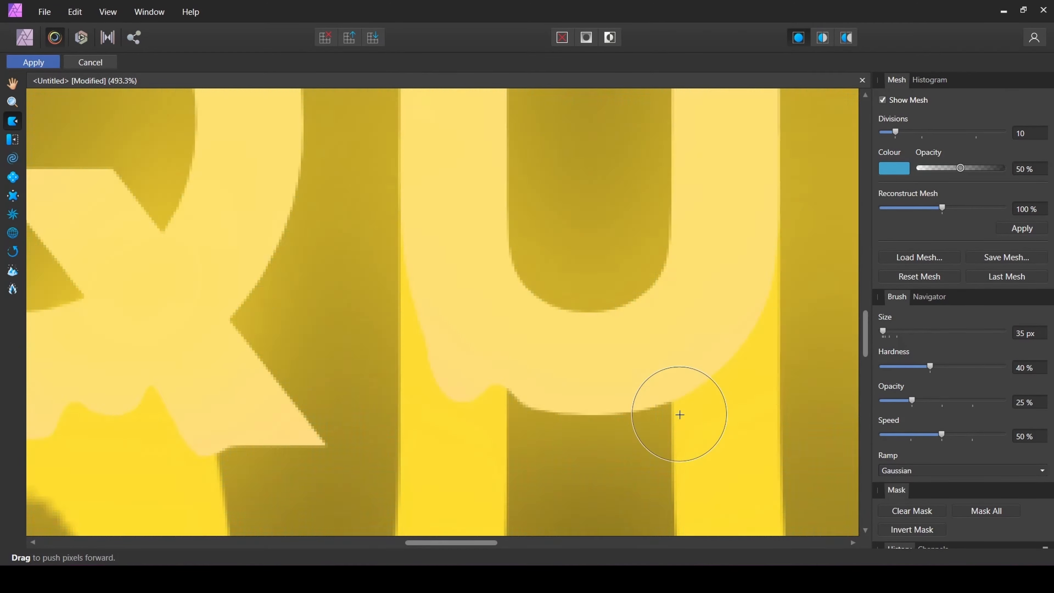
left_click_drag(670, 390, 672, 419)
left_click_drag(732, 340, 726, 381)
Step: Push a drip into the bottom edge of the second I
scroll(553, 397, "down", 2)
left_click_drag(496, 544, 563, 544)
scroll(465, 395, "up", 1)
left_click_drag(488, 378, 489, 405)
Step: Set the brush size to 25 px and push drips into the D's lower edge and the upper edge of its inner opening
left_click_drag(1036, 333, 936, 400)
type("25")
key("Return")
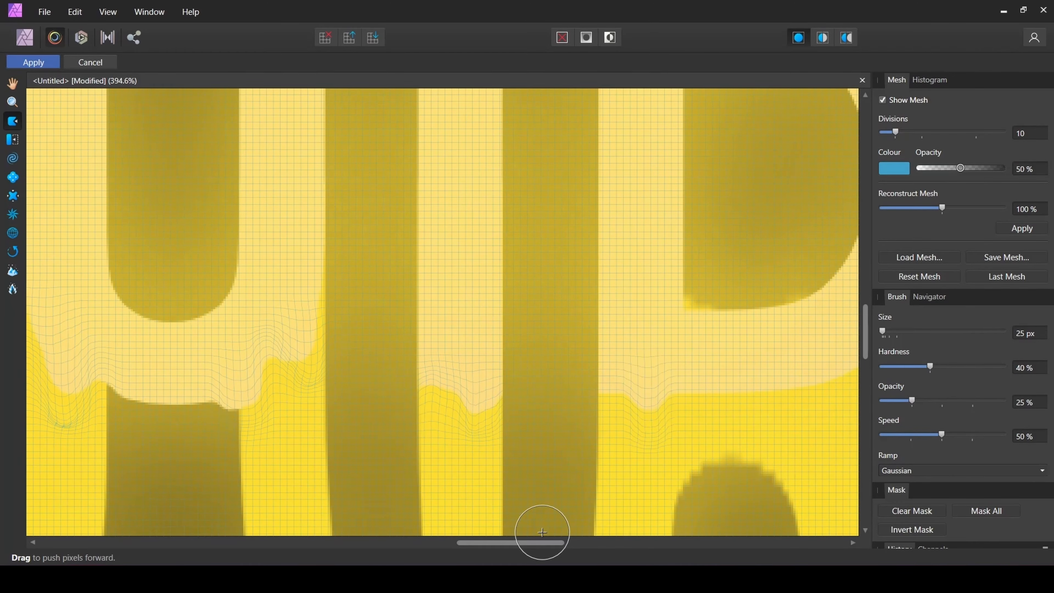
left_click_drag(546, 543, 576, 543)
left_click_drag(865, 332, 866, 315)
mouse_move(543, 189)
left_mouse_down()
mouse_move(591, 194)
mouse_move(552, 193)
left_mouse_up()
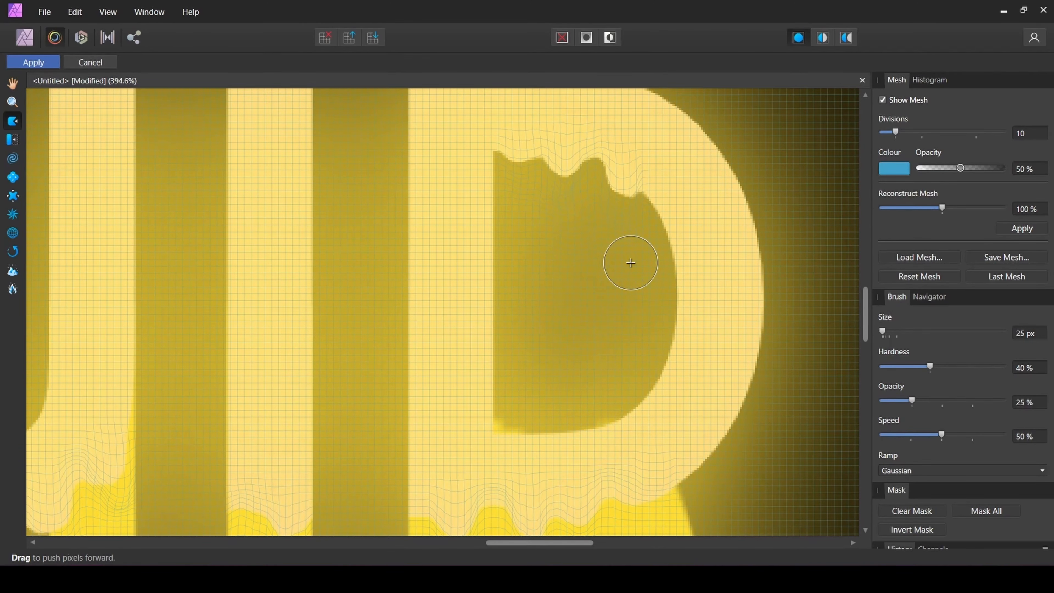
Step: Apply the dripping liquify distortion to the rasterized text layer
scroll(614, 257, "down", 8)
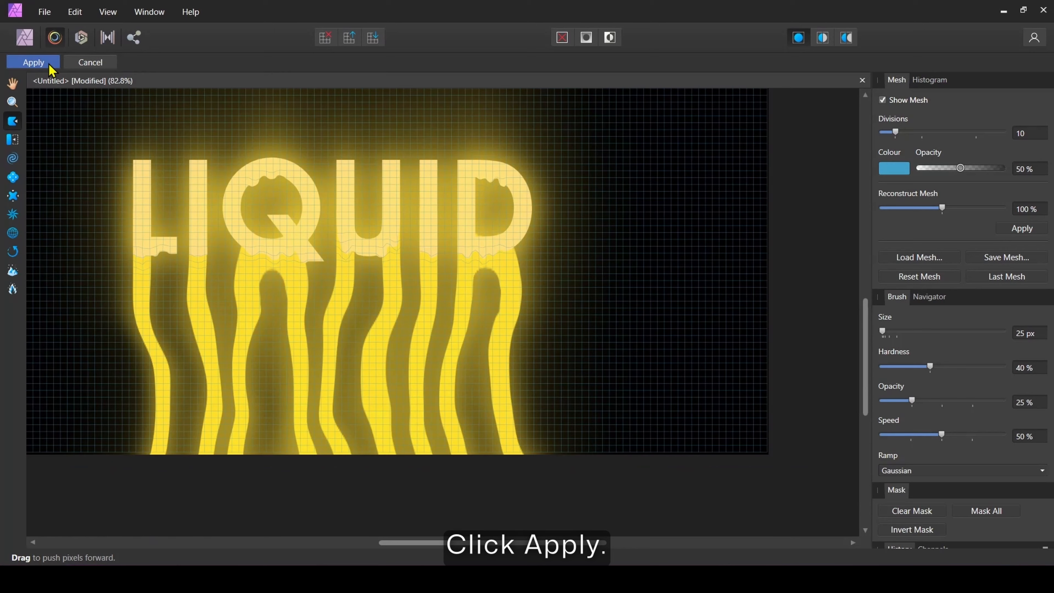
left_click(48, 63)
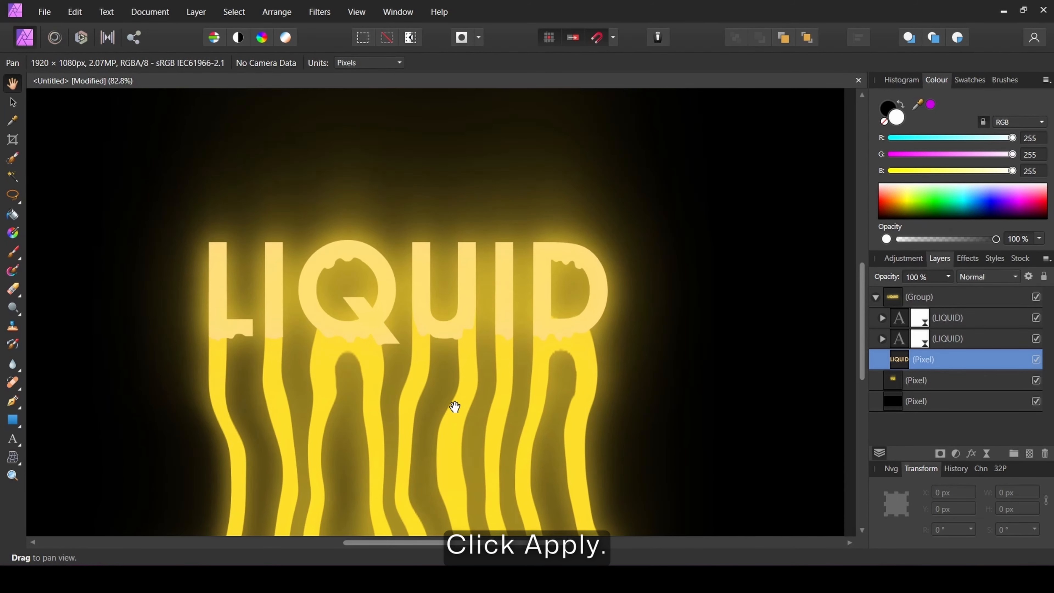
scroll(455, 406, "down", 2)
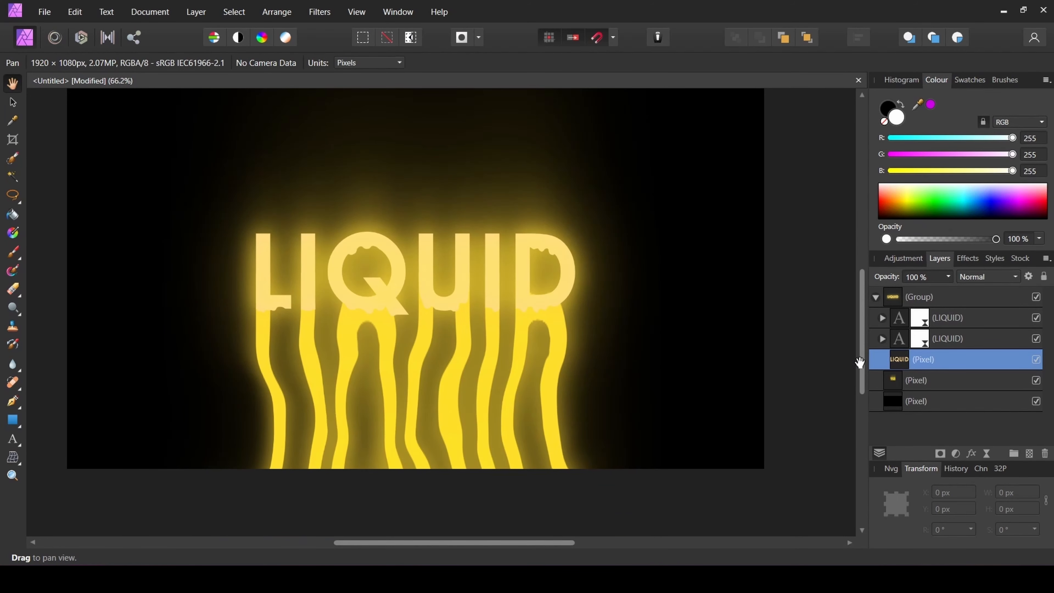
Step: Group the text group with the elongated text layer and set the new group's blend mode to Normal
left_click(875, 297)
left_click(934, 299)
left_click(947, 317)
left_click(954, 297)
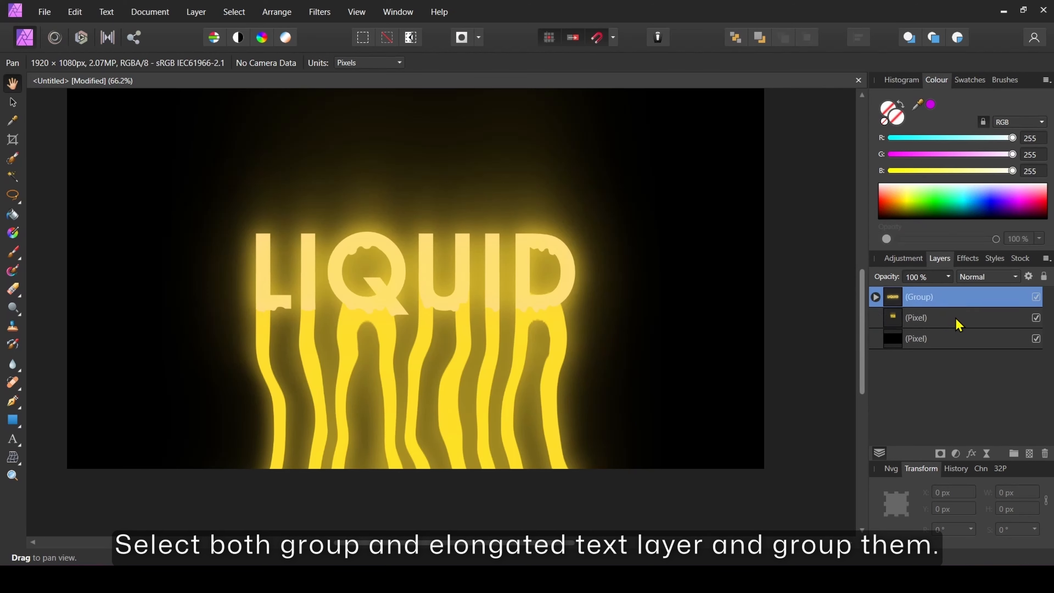
left_click(954, 318, "shift")
right_click(954, 320)
left_click(929, 164)
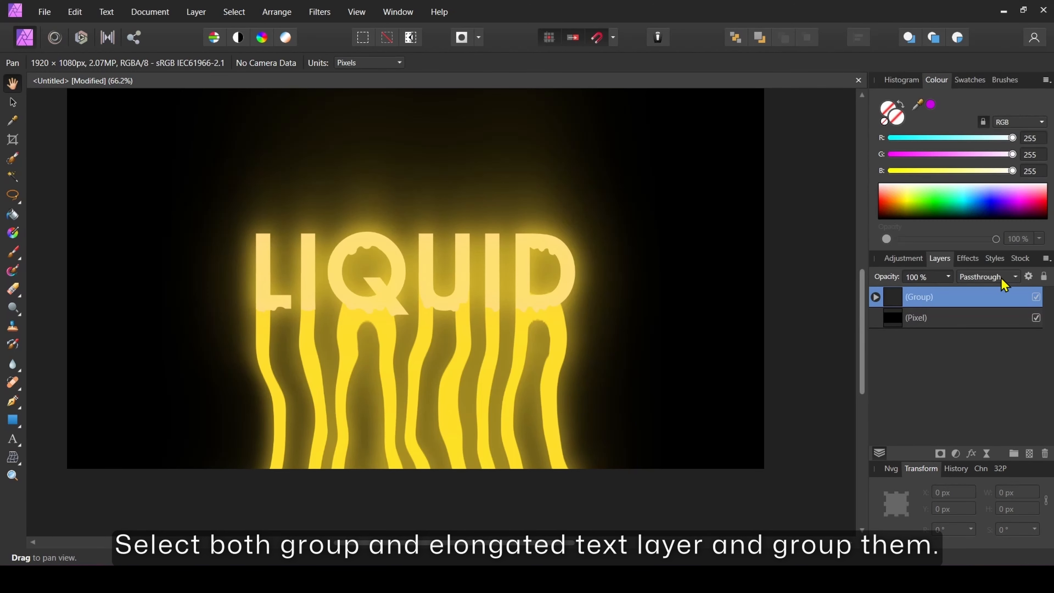
left_click(1004, 277)
left_click(992, 308)
Step: Rename the lower blurred LIQUID layer as "30 px blur" and the upper one as "100 pc blur", checking their Gaussian Blur radius
left_click(875, 297)
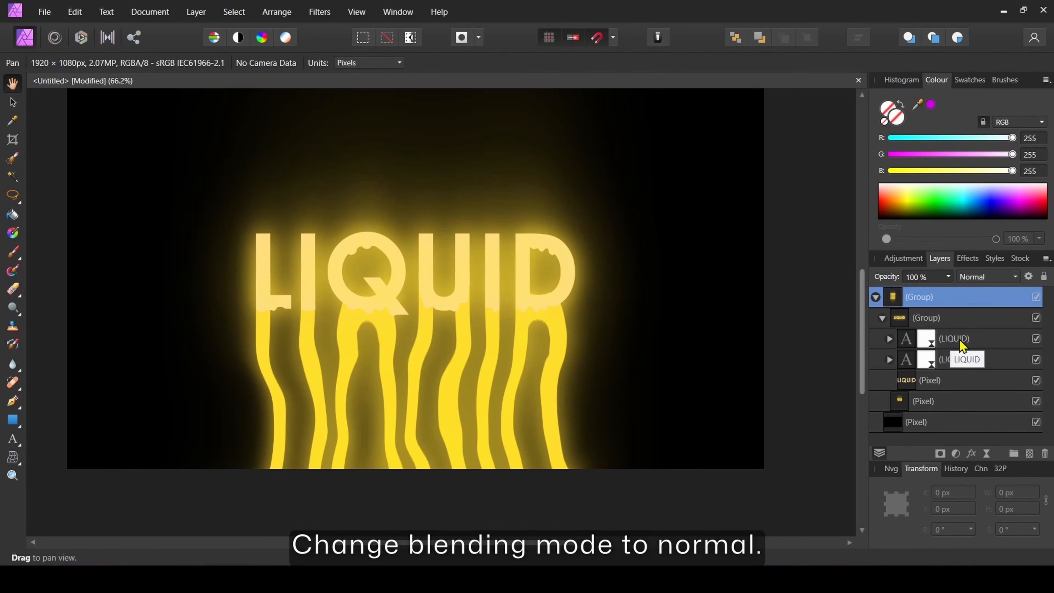
left_click(889, 359)
double_click(925, 380)
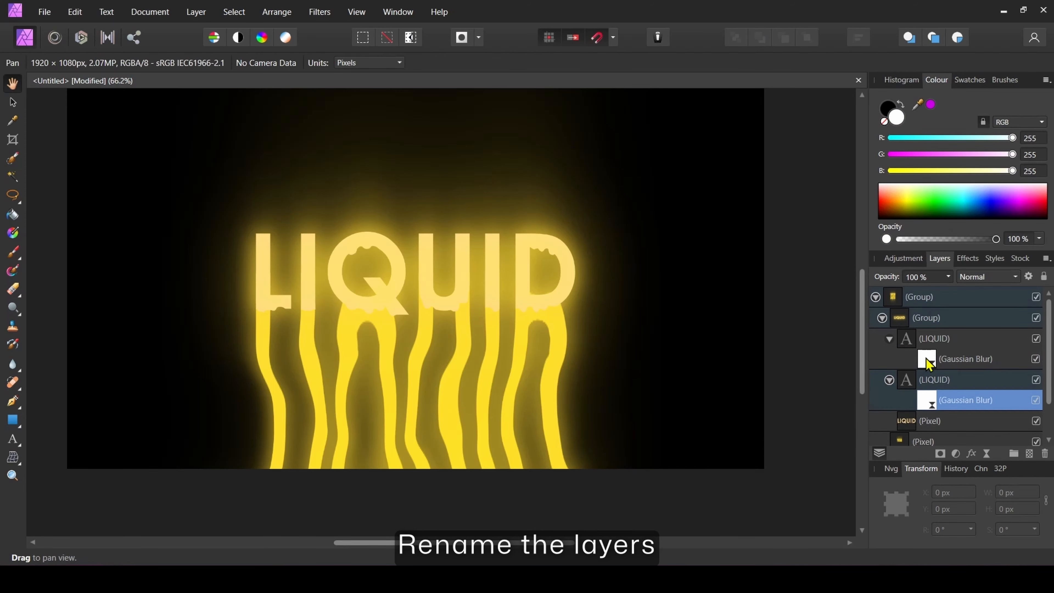
left_click(889, 338)
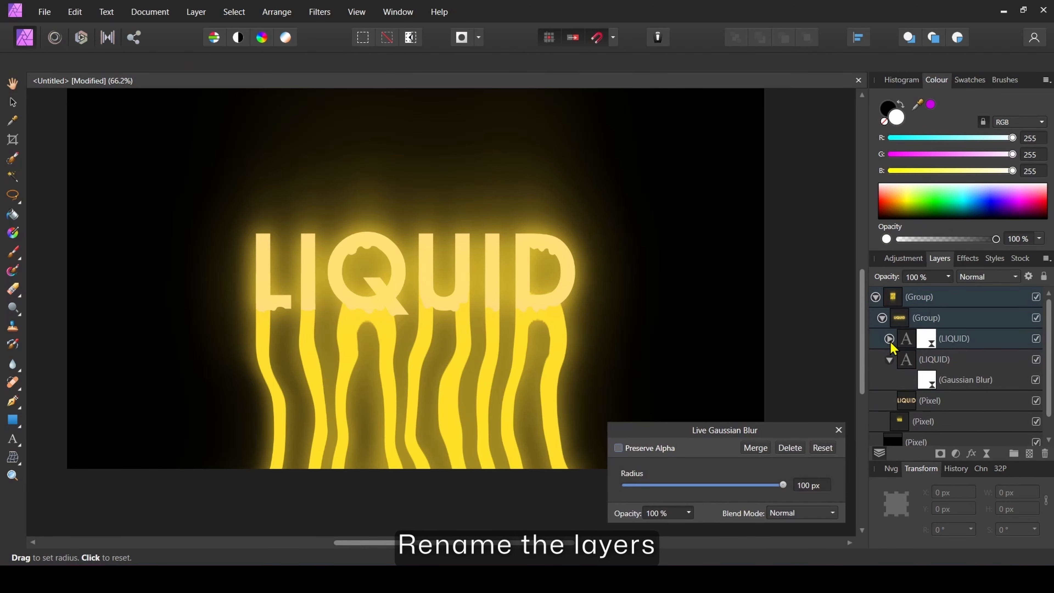
left_click(889, 360)
left_click(838, 430)
double_click(954, 360)
type("30 px")
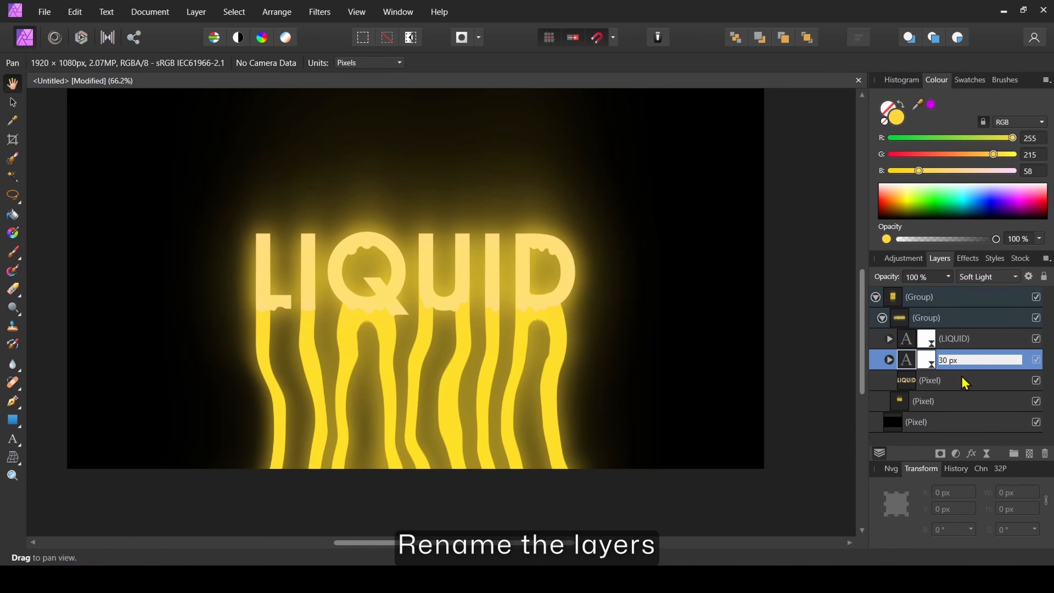
type(" blur")
key("Return")
double_click(960, 338)
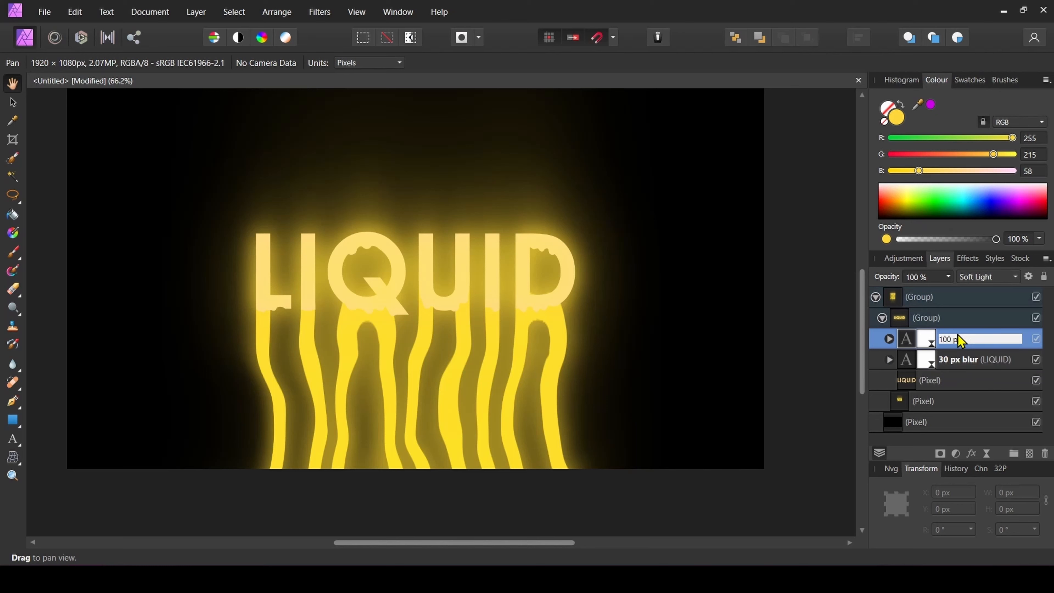
Step: Rename the rasterized LIQUID layer as "text main" and the elongated text layer as "long text"
double_click(945, 380)
type("text main")
key("Return")
double_click(953, 401)
type("lo")
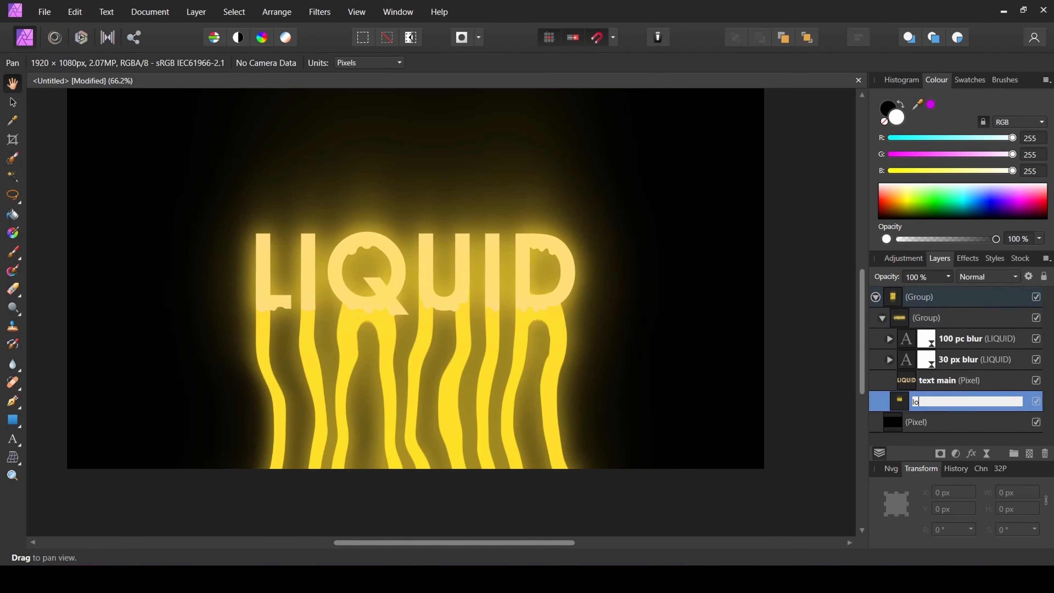
type("ng text")
key("Return")
Step: Rename the black background layer as "bg" and the outer group as "main"
double_click(919, 423)
type("bg")
left_click(875, 297)
double_click(919, 297)
type("main")
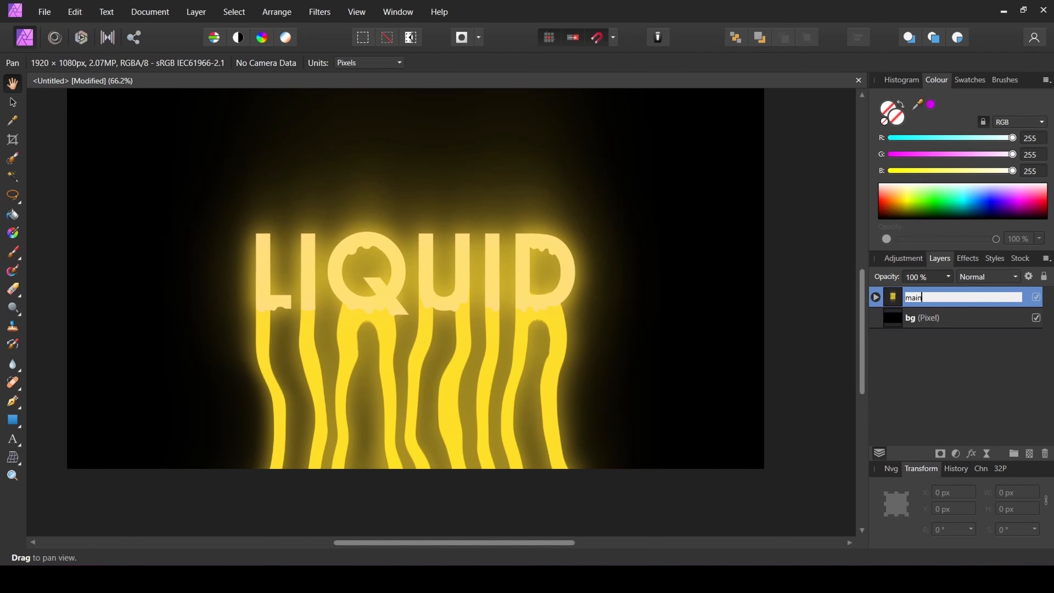
key("Return")
Step: Duplicate the "main" group
right_click(925, 296)
left_click(896, 108)
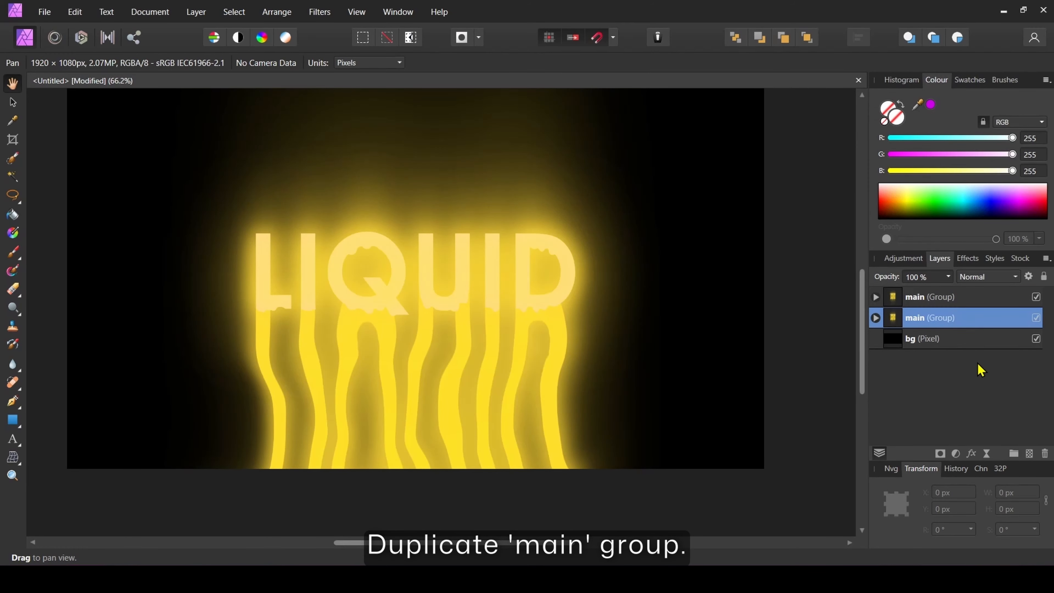
double_click(939, 319)
key("Escape")
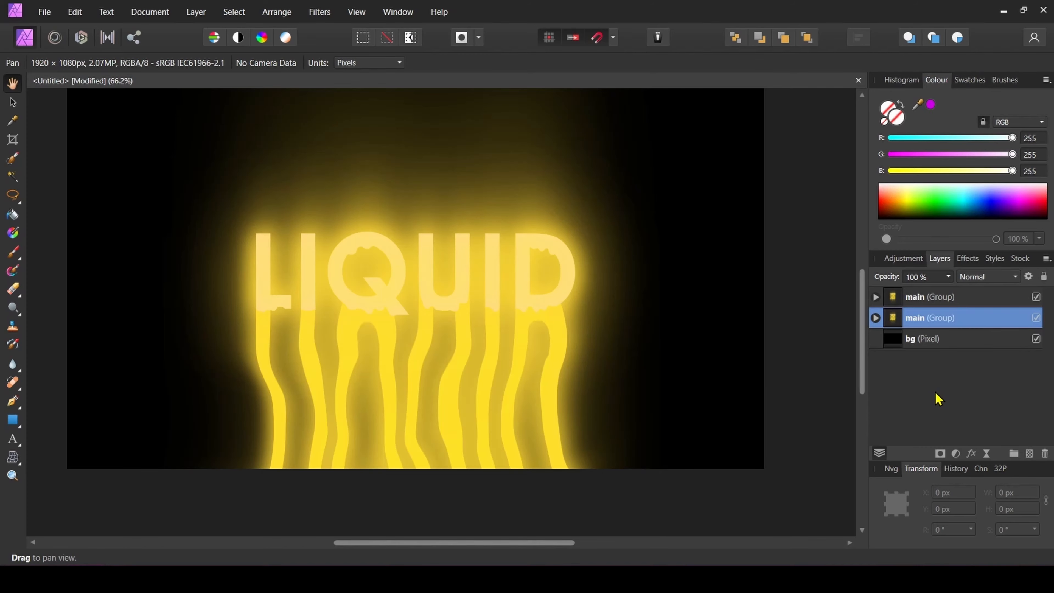
Step: Move the lower "main" group 10 px to the right
key("v")
scroll(258, 253, "up", 1)
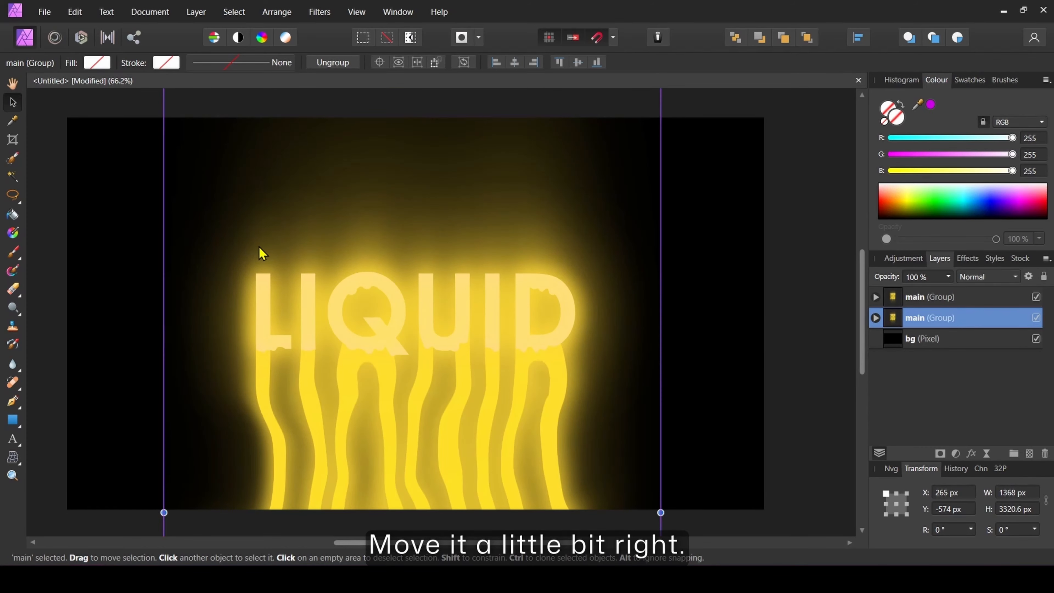
key("Right")
key("Right")
key("Right")
key("Right")
key("Right")
key("Right")
key("Right")
key("Right")
key("Right")
key("Right")
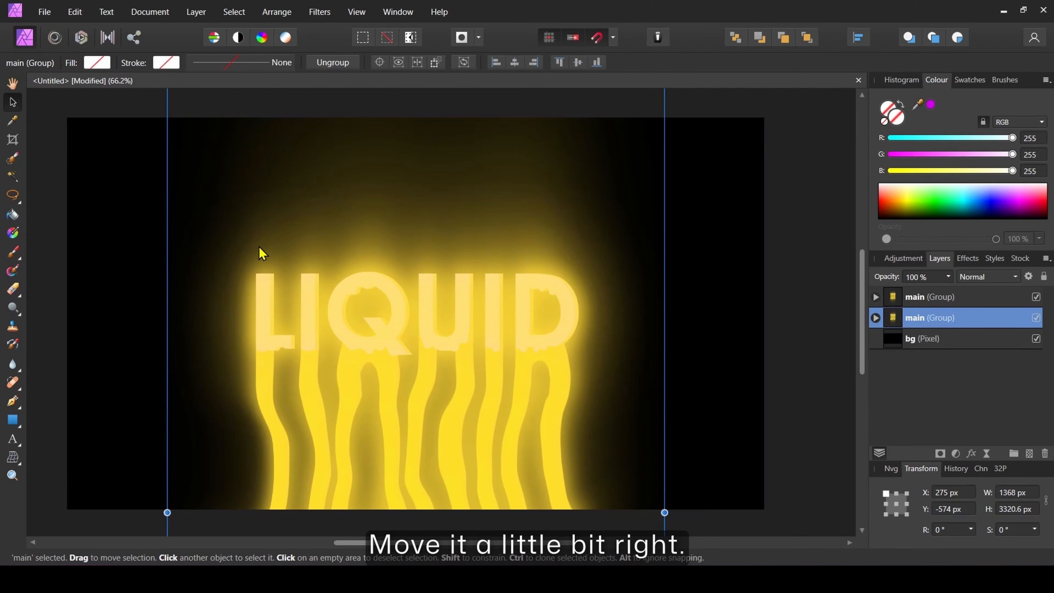
Step: Rename the shifted lower group as "right"
double_click(931, 319)
type("right")
key("Return")
Step: Add a linear Gradient Overlay effect to the "right" group and change its black stop to blue
left_click(972, 452)
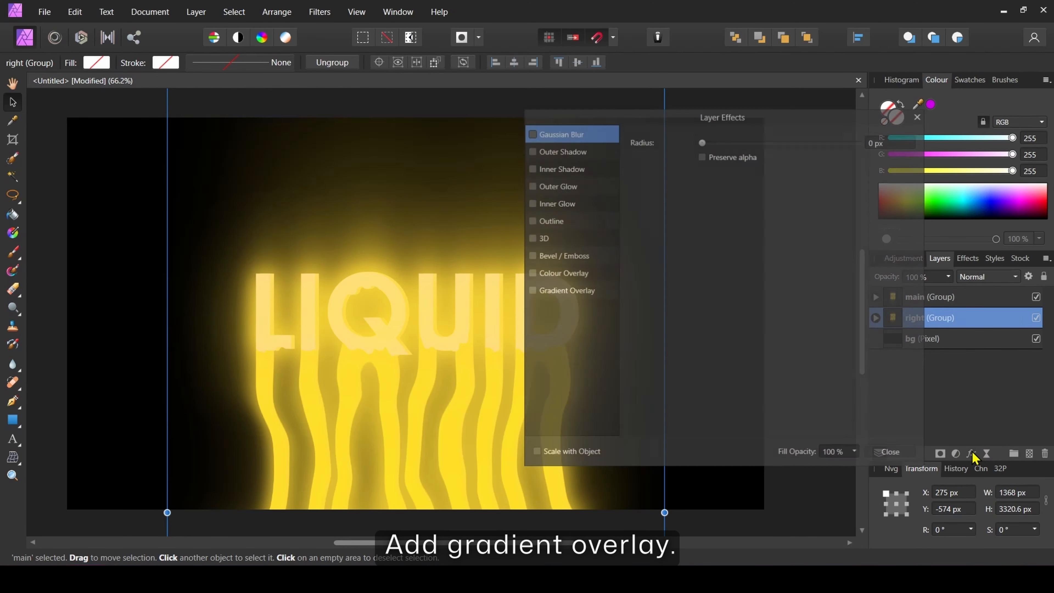
left_click(530, 290)
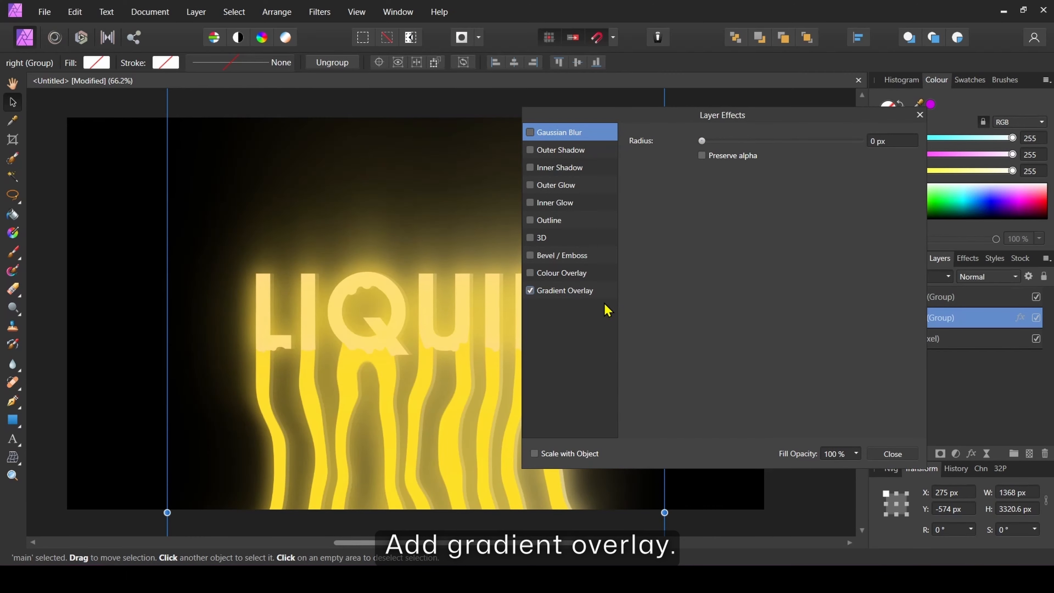
left_click(610, 291)
left_click(721, 210)
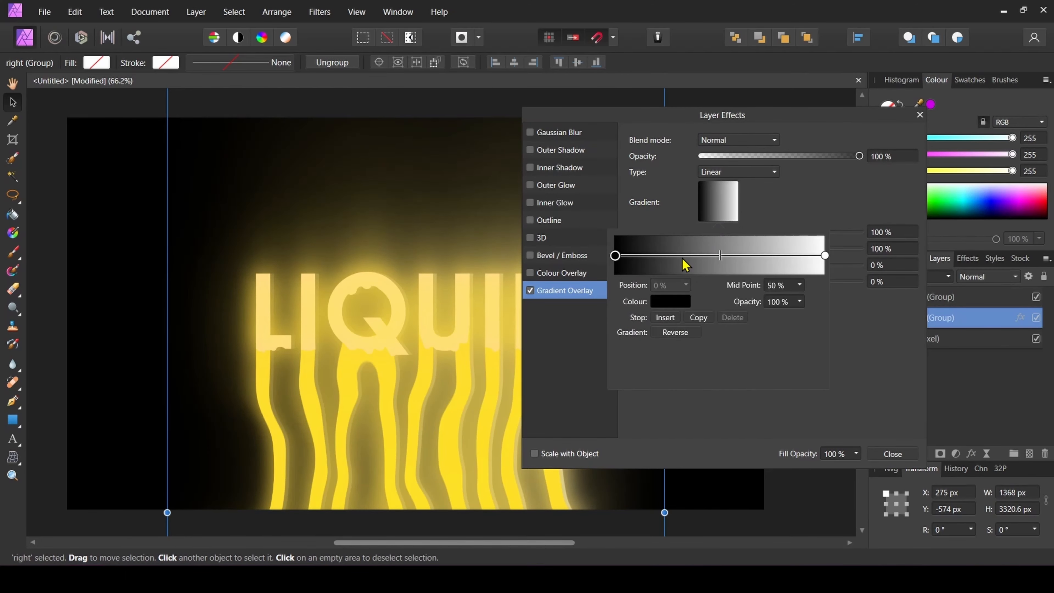
left_click(672, 302)
left_click(679, 411)
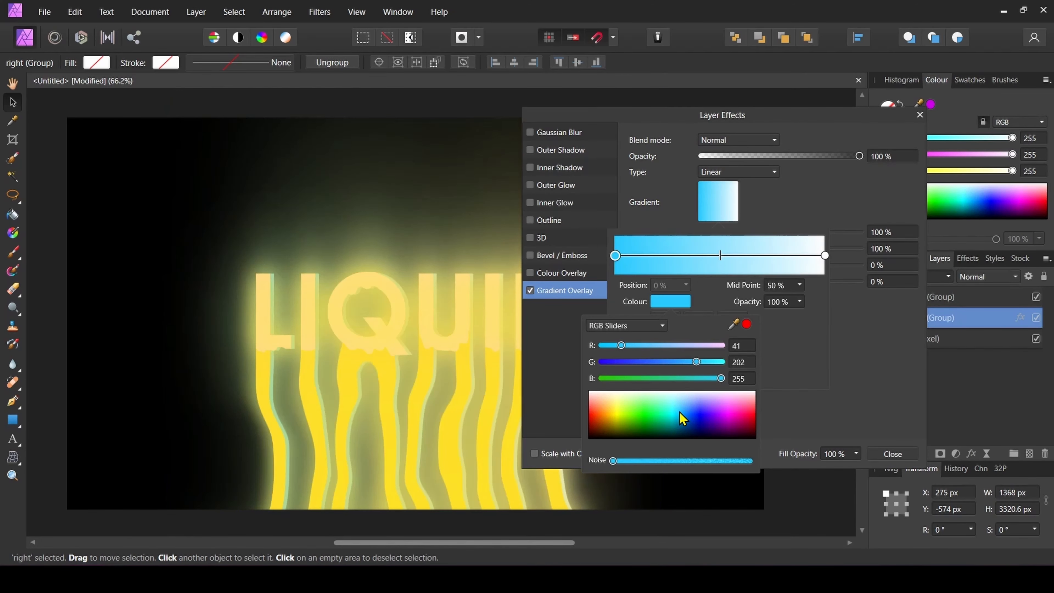
left_click(692, 411)
Step: Change the gradient's white stop to magenta and run it at 45° from magenta at lower left to blue at upper right
left_click(824, 256)
left_click(671, 301)
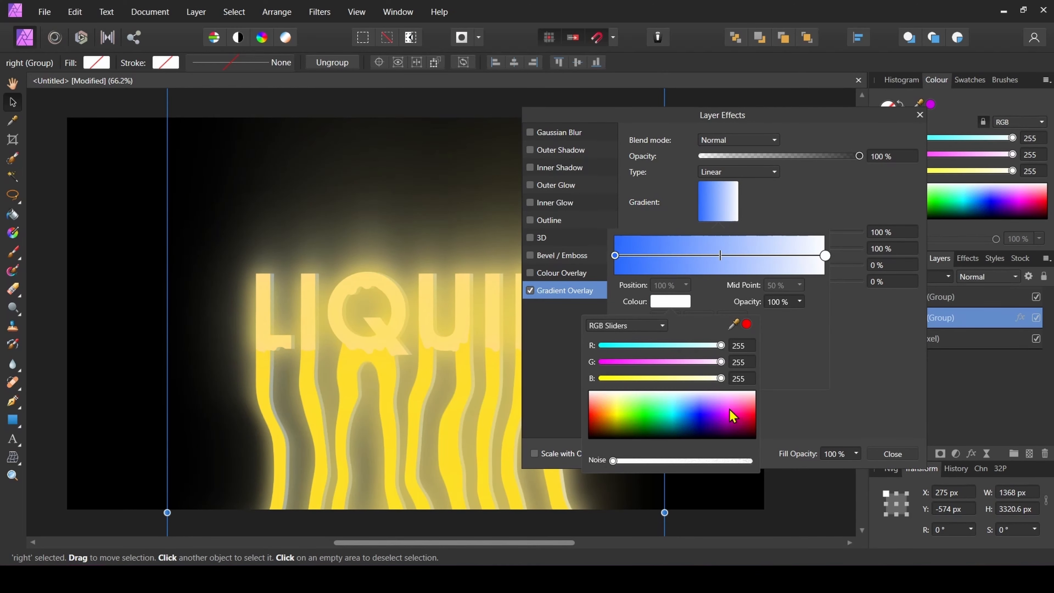
left_click(736, 415)
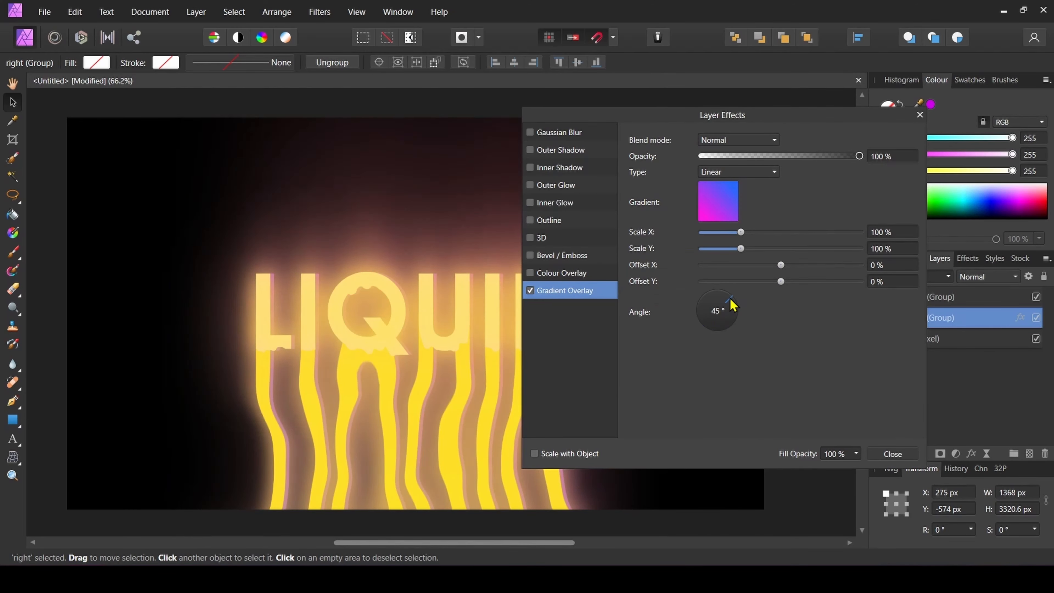
left_click(880, 453)
Step: Add a live Gaussian Blur with a 5 px radius to the "right" group
left_click(985, 454)
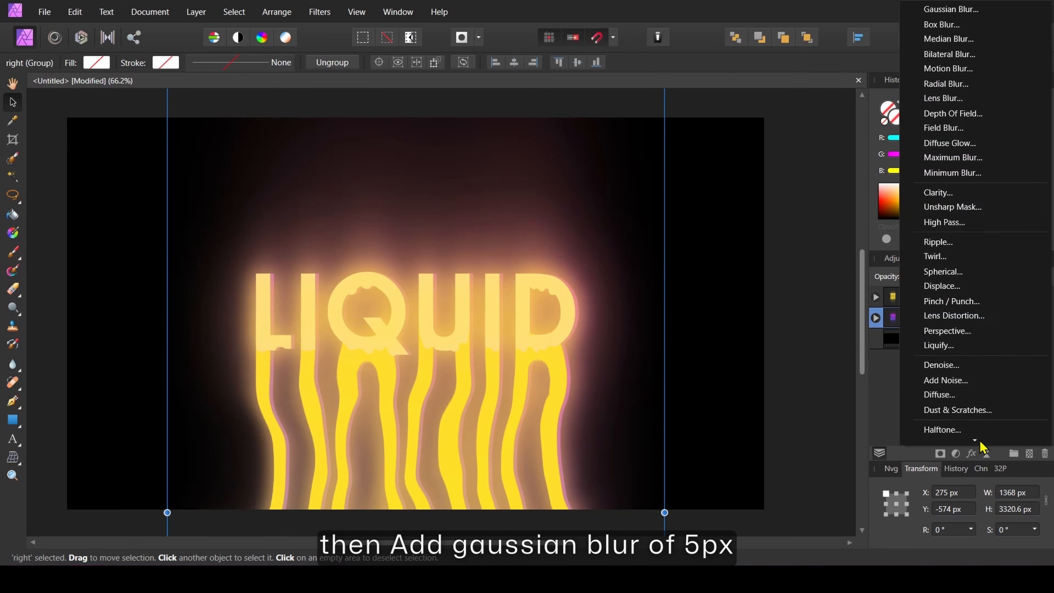
left_click(952, 11)
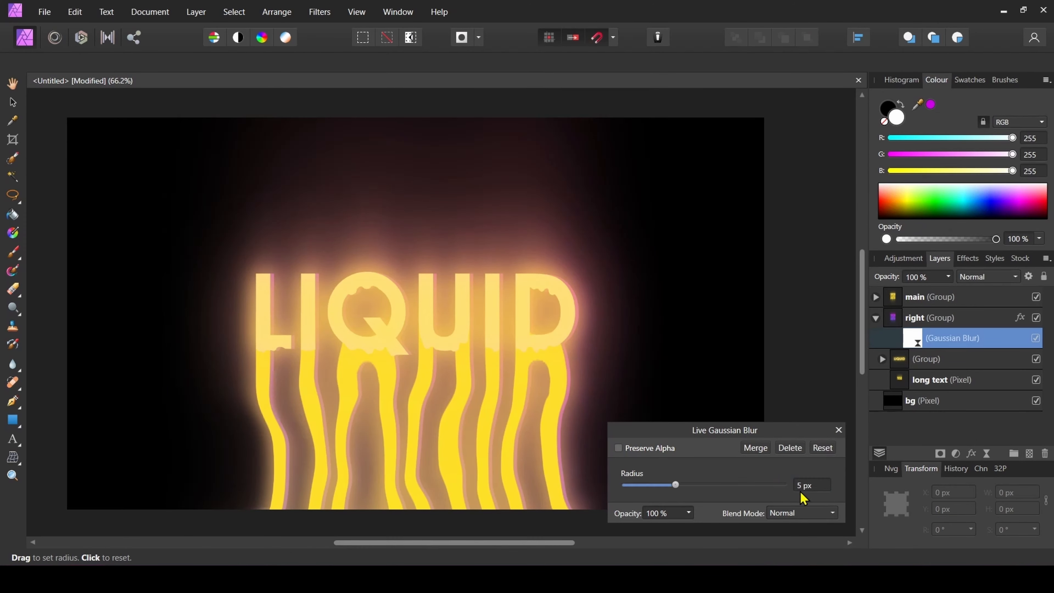
Step: Duplicate the "right" group and rename the copy "left"
left_click(838, 430)
left_click(875, 317)
left_click(895, 322)
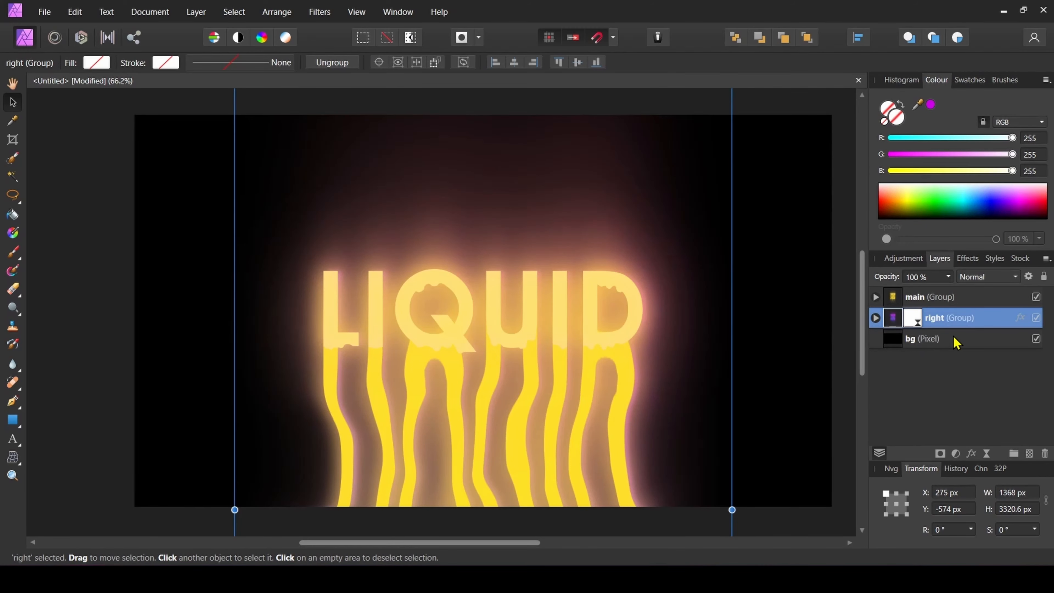
right_click(968, 318)
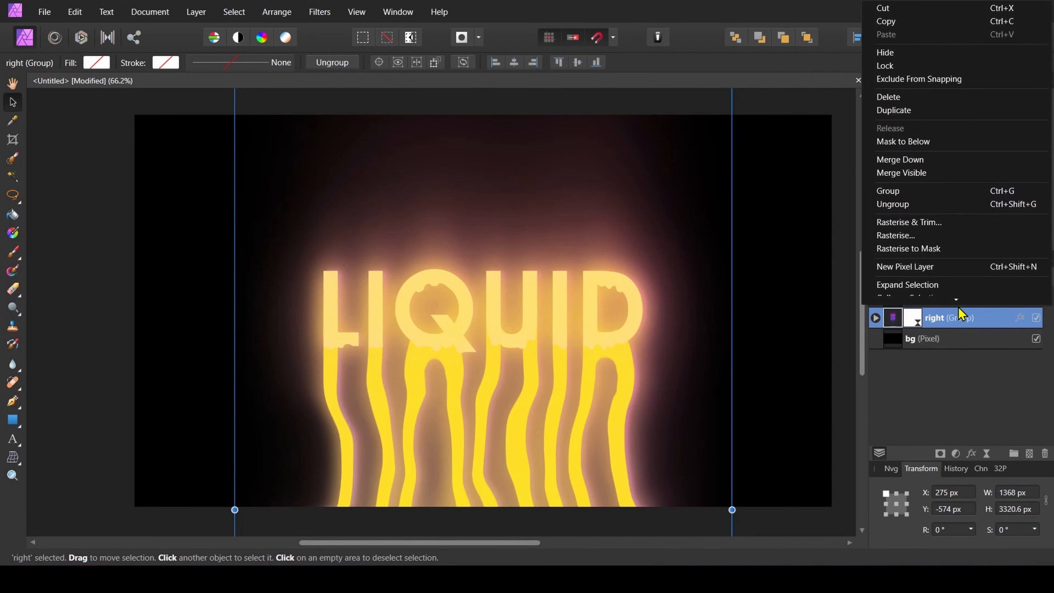
left_click(920, 114)
double_click(936, 319)
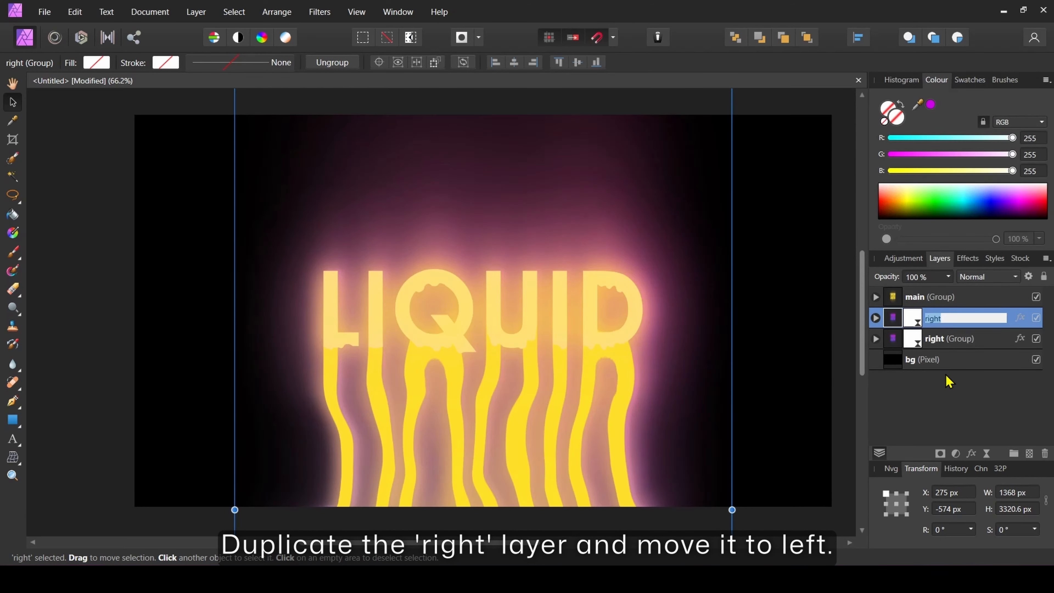
type("left")
key("Return")
Step: Nudge the "left" group 20 px to the left to X 255 px
key("shift+Left")
key("shift+Left")
key("shift+Left")
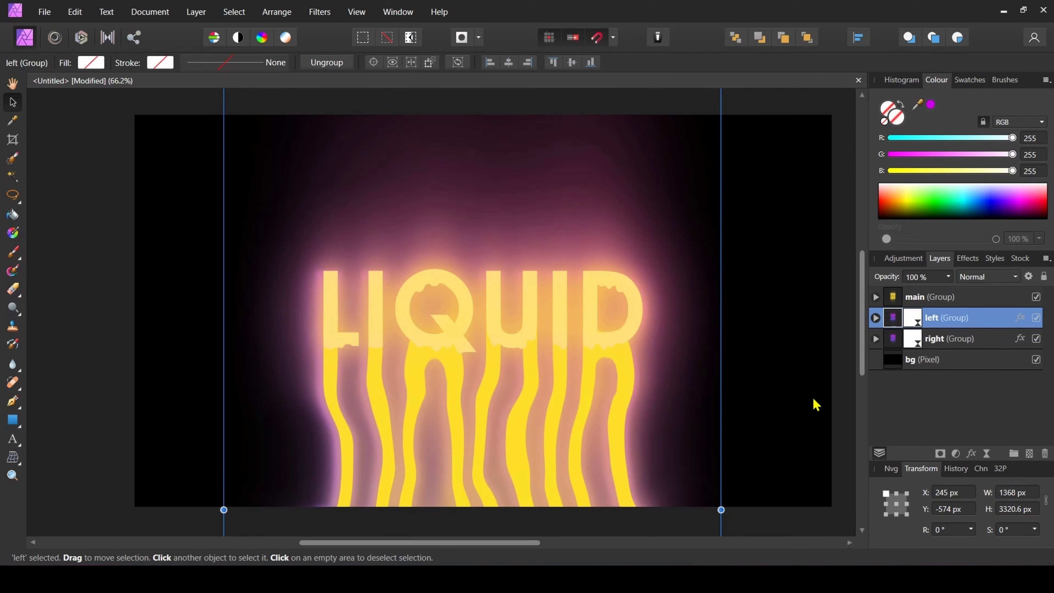
key("shift+Right")
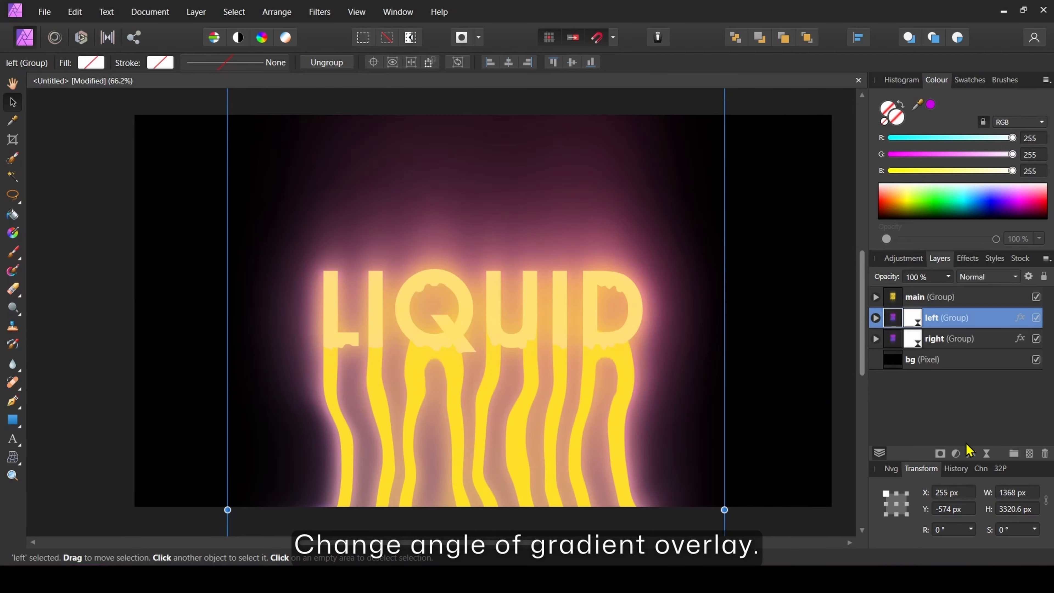
Step: Reverse the colours of the "left" group's Gradient Overlay and set its angle to 225°
left_click(969, 452)
left_click(731, 216)
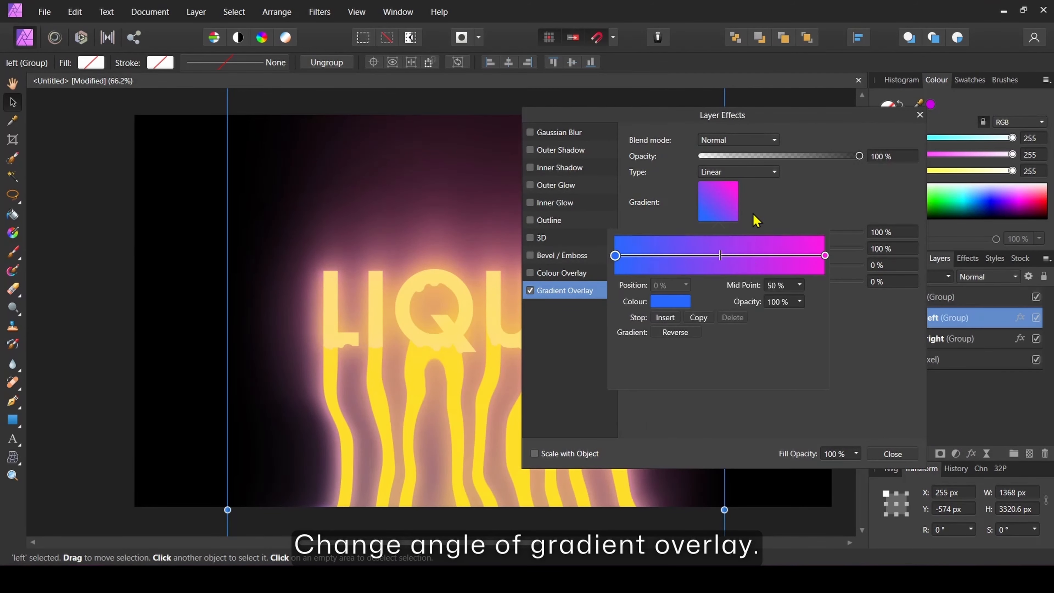
left_click(683, 336)
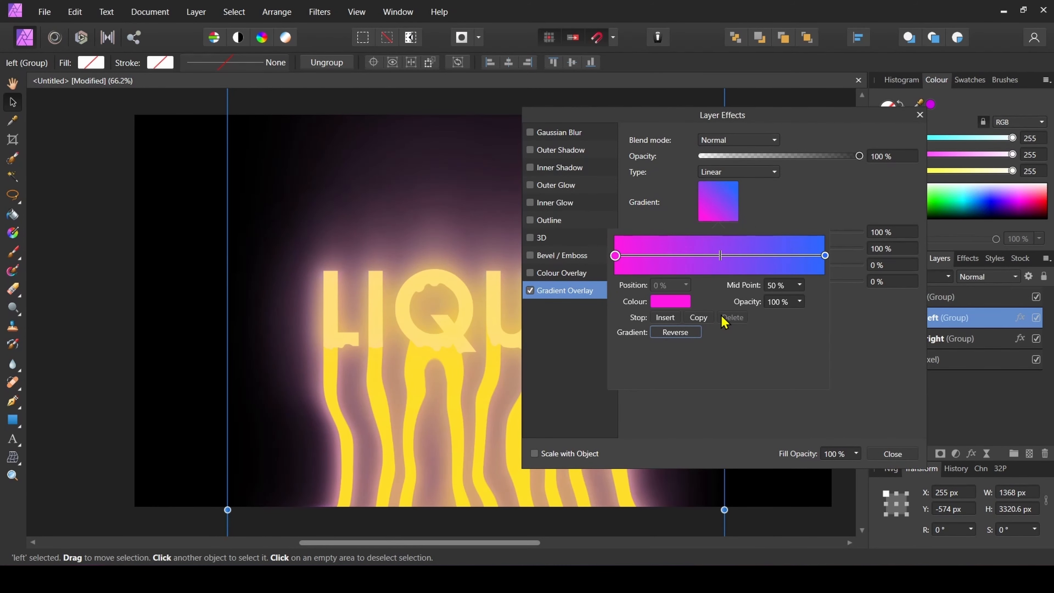
left_click(763, 351)
left_click_drag(725, 319, 701, 320)
left_click(892, 453)
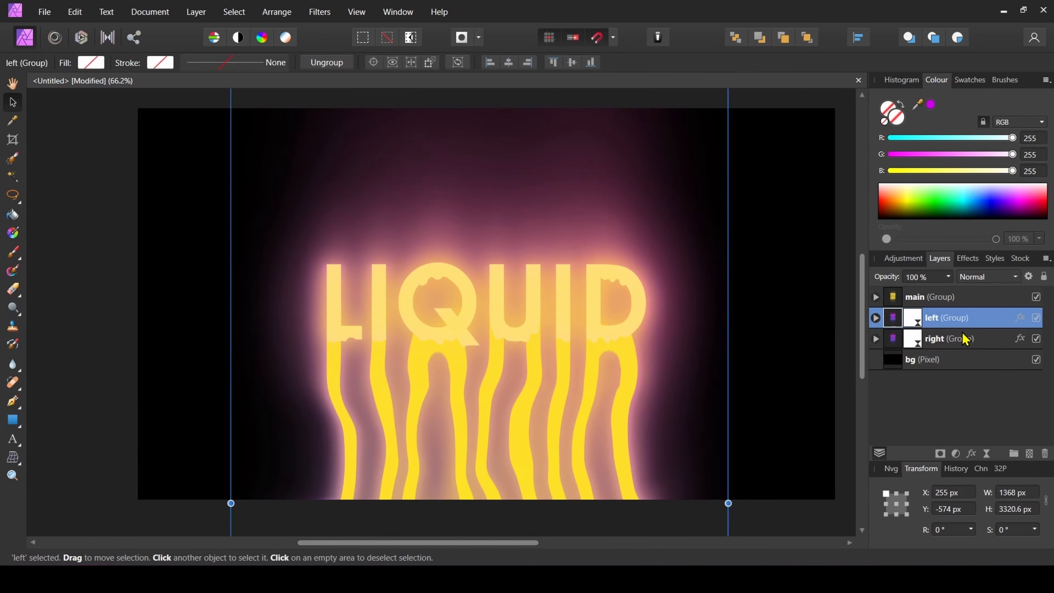
Step: Duplicate the "left" and "right" groups together
left_click(964, 338, "shift")
right_click(952, 326)
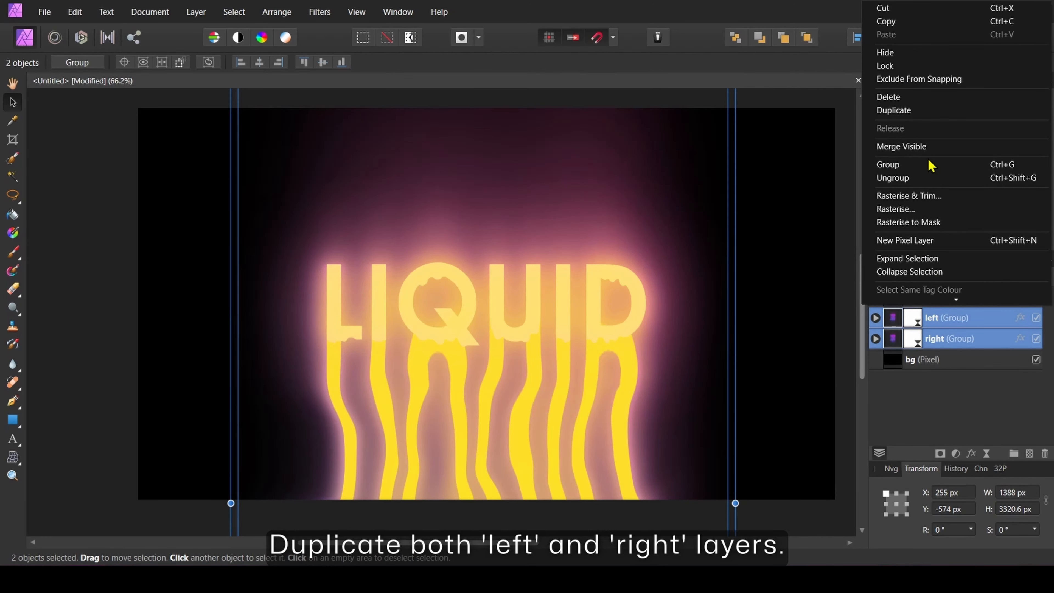
left_click(934, 110)
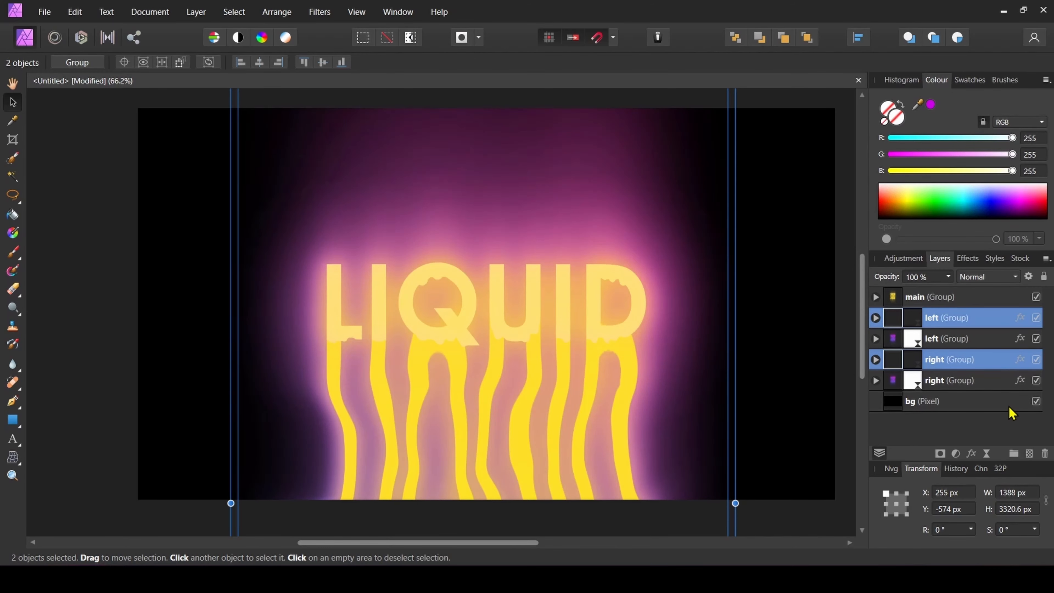
Step: Rasterise the lower "right" group and the lower "left" group with their layer FX preserved
double_click(950, 379)
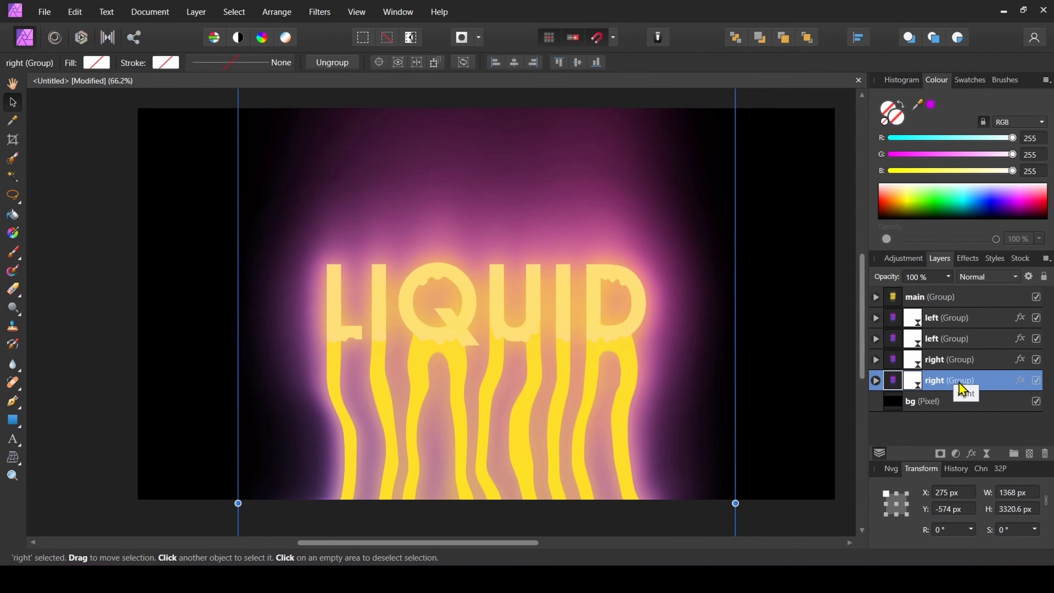
right_click(956, 383)
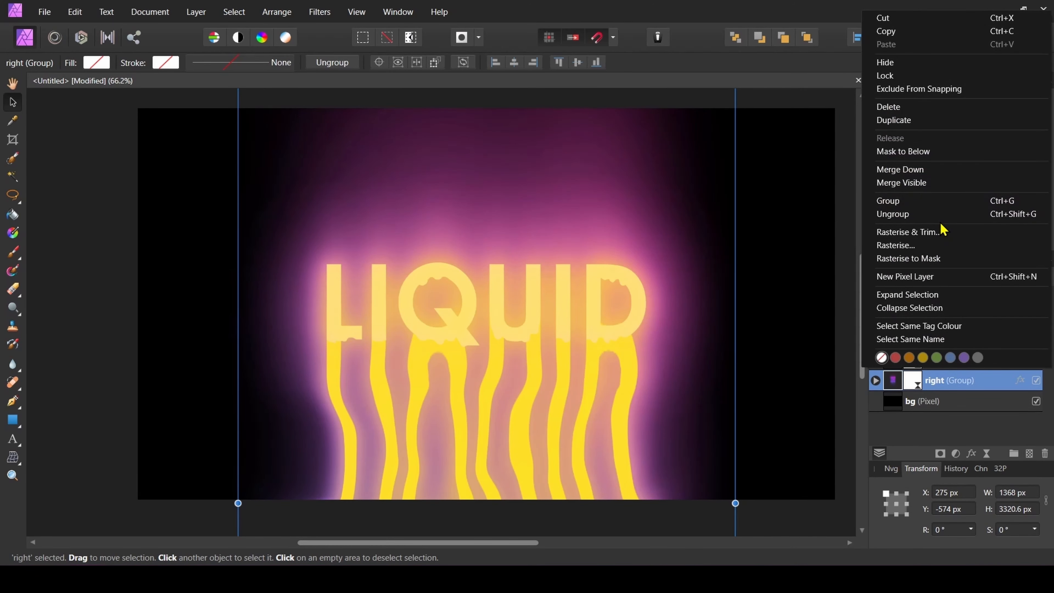
left_click(915, 246)
left_click(599, 289)
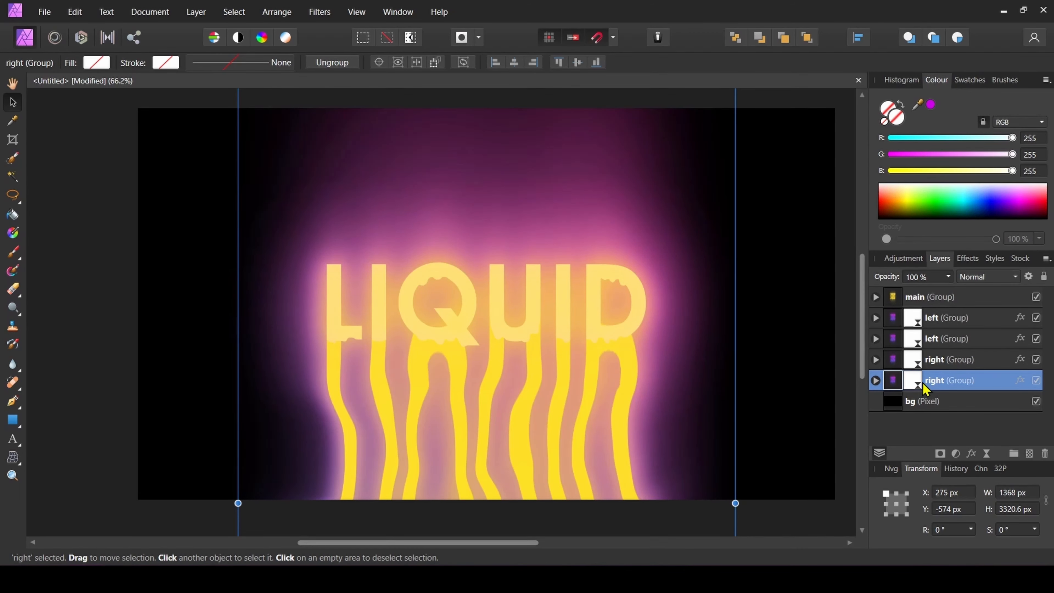
left_click(943, 339)
right_click(942, 339)
left_click(901, 208)
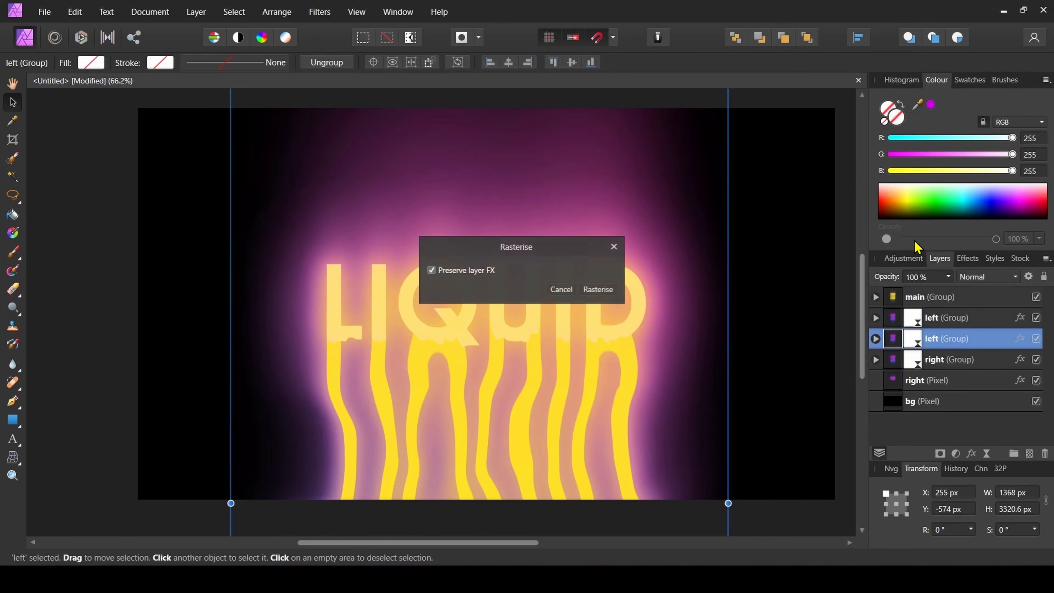
left_click(600, 289)
Step: Rotate the rasterised "left" and "right" pixel layers by 180°
scroll(727, 336, "down", 1)
scroll(715, 396, "down", 2)
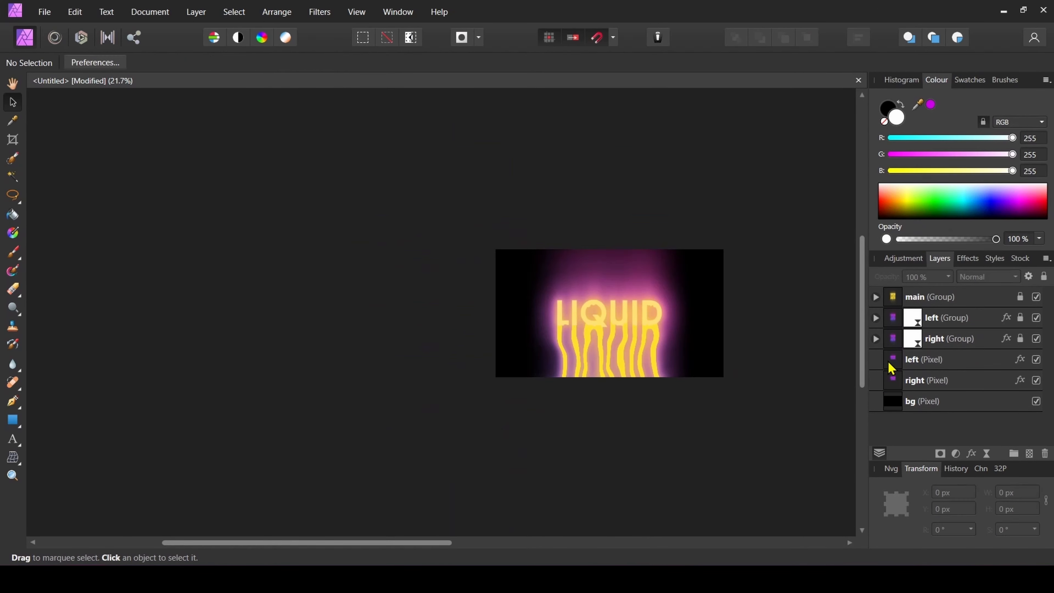
left_click(891, 367)
left_click_drag(607, 160, 625, 314)
scroll(762, 340, "up", 2)
left_click(887, 380)
scroll(741, 360, "down", 4)
left_click_drag(654, 229, 675, 460)
scroll(814, 415, "left", 1)
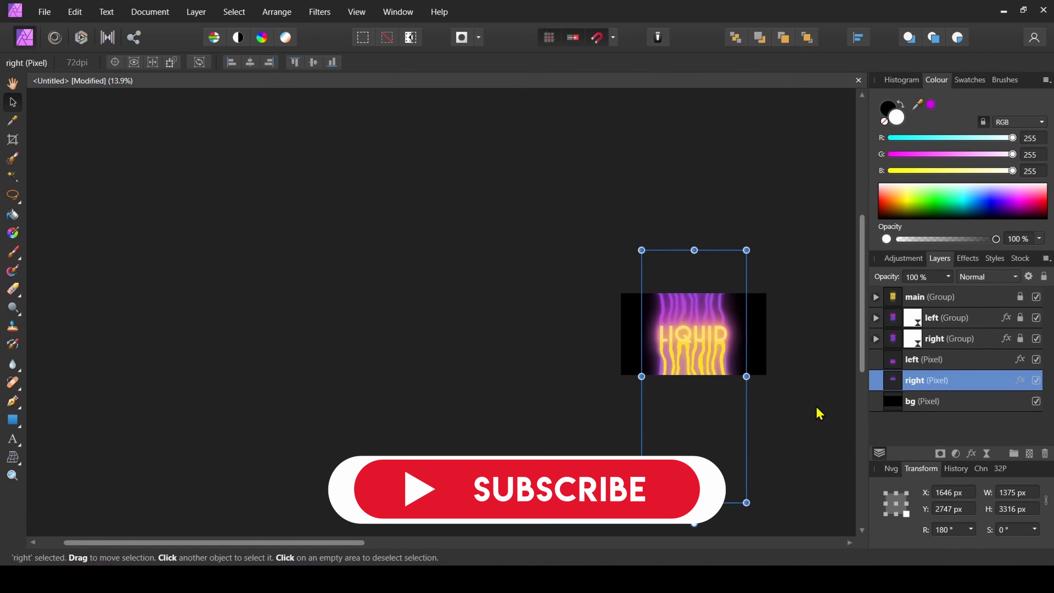
Step: Move the rotated pixel copies up to Y 1658 px so their strands rise above the LIQUID letters
scroll(771, 409, "right", 3)
scroll(672, 396, "up", 2)
left_click_drag(564, 432, 567, 310)
scroll(634, 324, "up", 2)
left_click(707, 355)
scroll(714, 367, "up", 1)
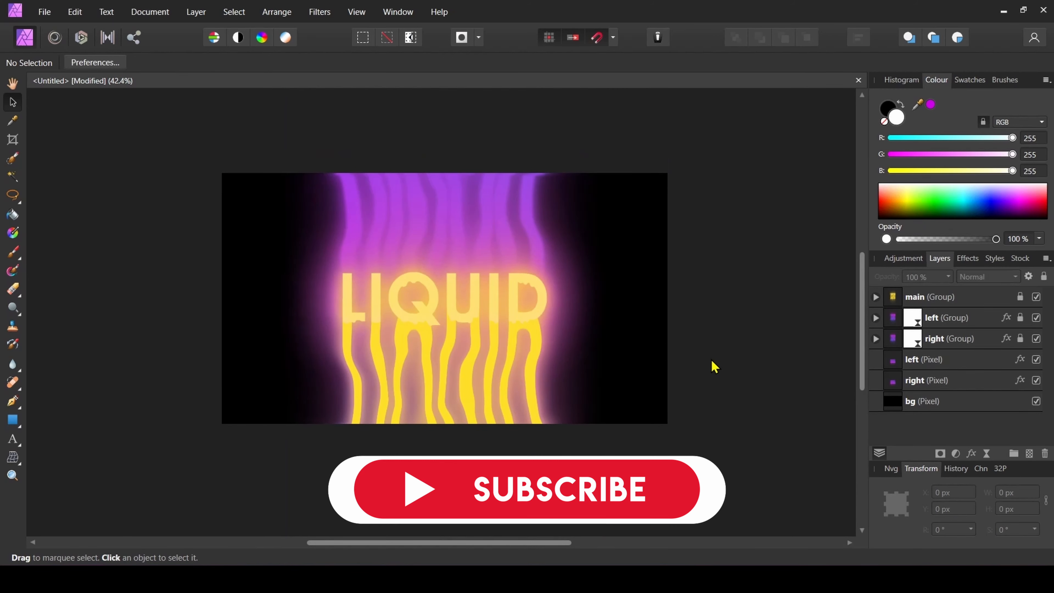
Step: Reverse the "left" pixel layer's gradient overlay and recolour its magenta stop with the yellow sampled from the drips
left_click(930, 360)
left_click(929, 379)
left_click(937, 337)
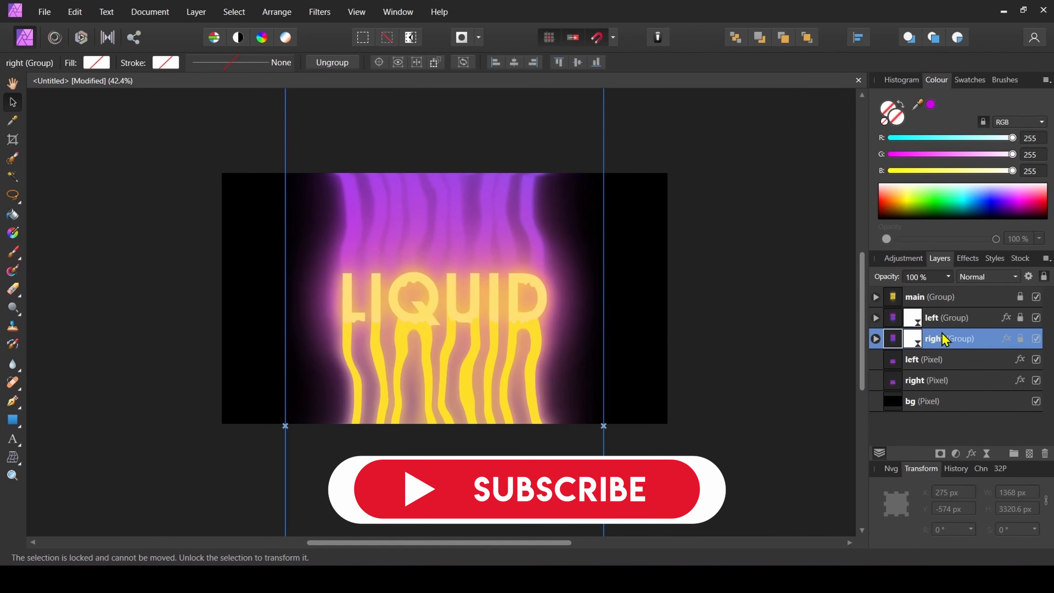
left_click(951, 359)
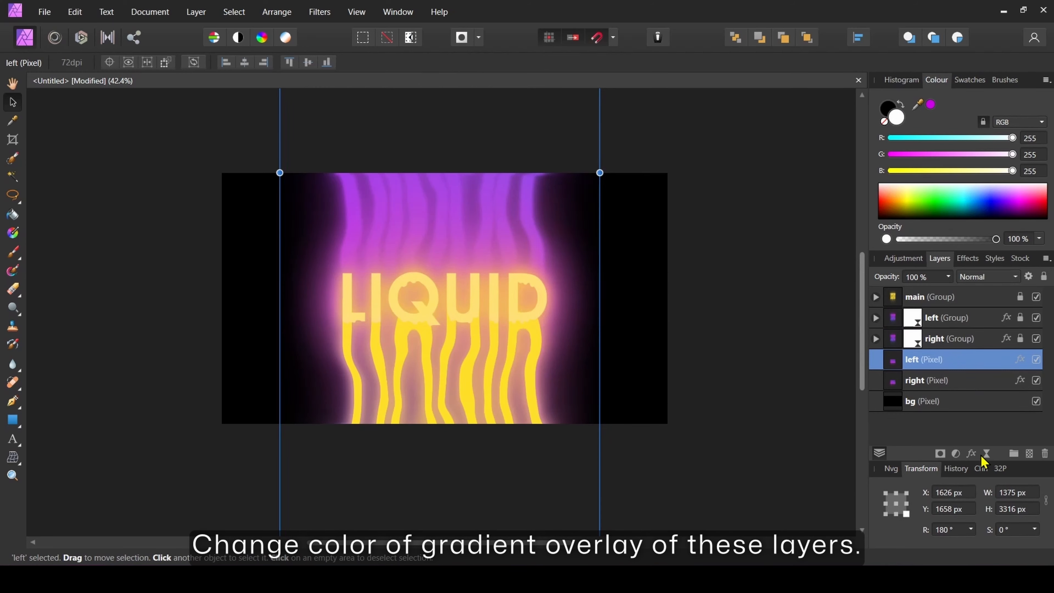
left_click(972, 453)
left_click(726, 208)
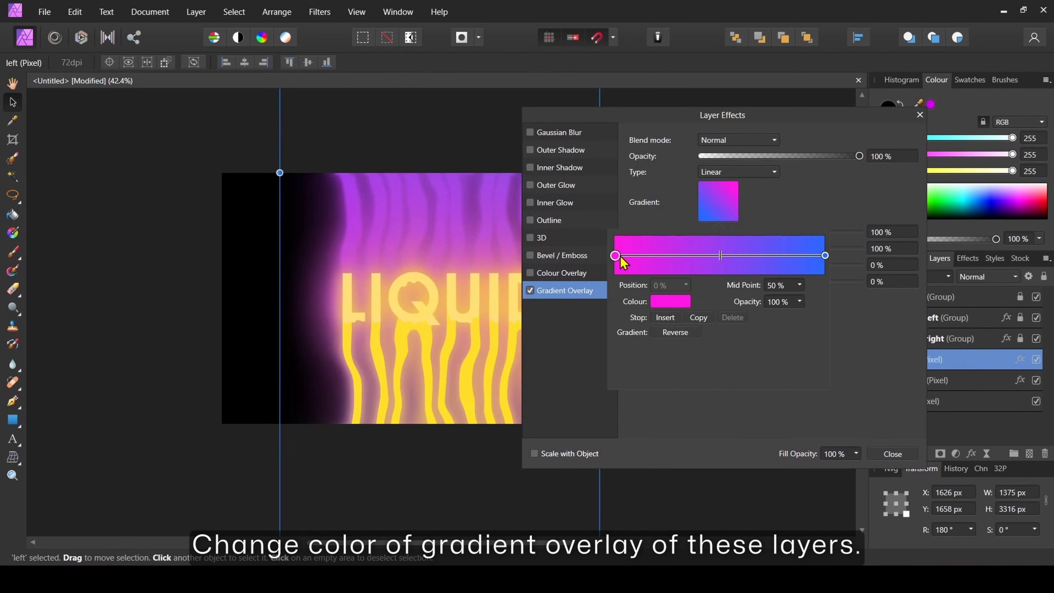
left_click(685, 334)
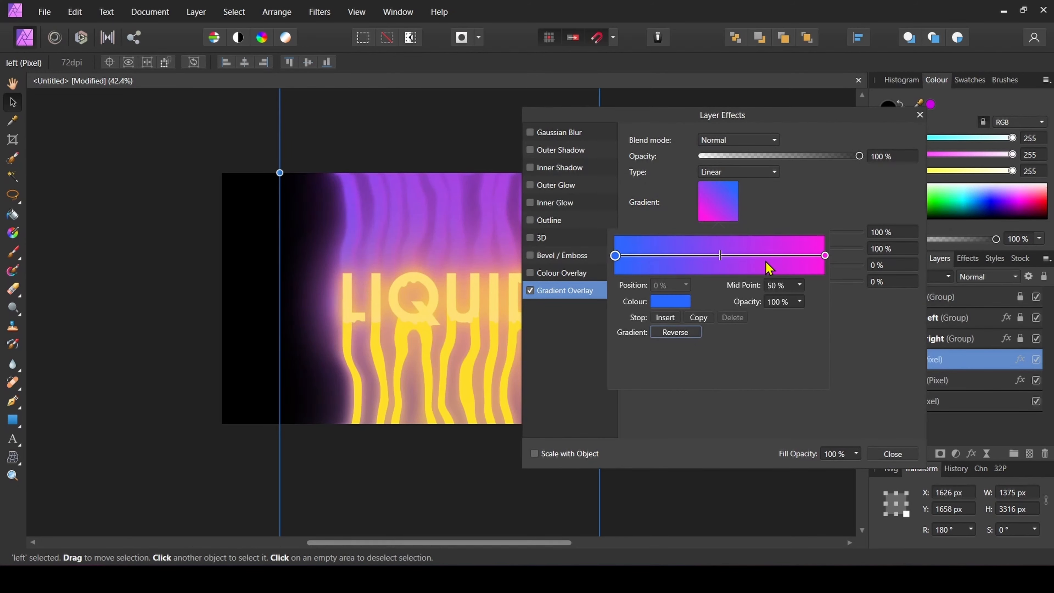
left_click(825, 255)
left_click(670, 302)
left_click_drag(733, 324, 535, 347)
left_click(830, 346)
left_click(615, 255)
left_click(896, 454)
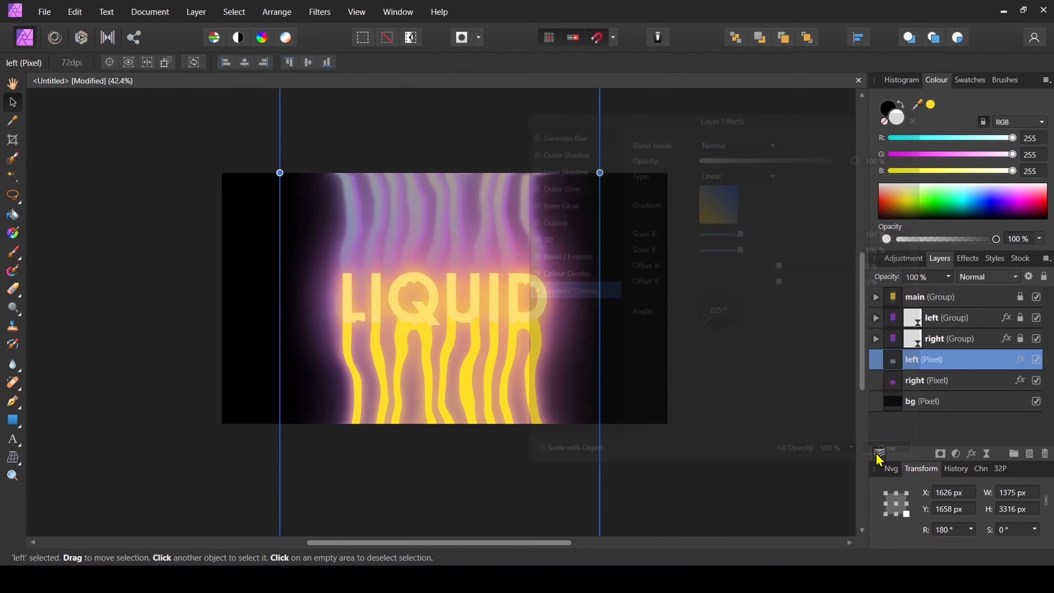
Step: Reduce the opacity of the "left" and "right" pixel layers to 30 %
left_click_drag(947, 276, 927, 285)
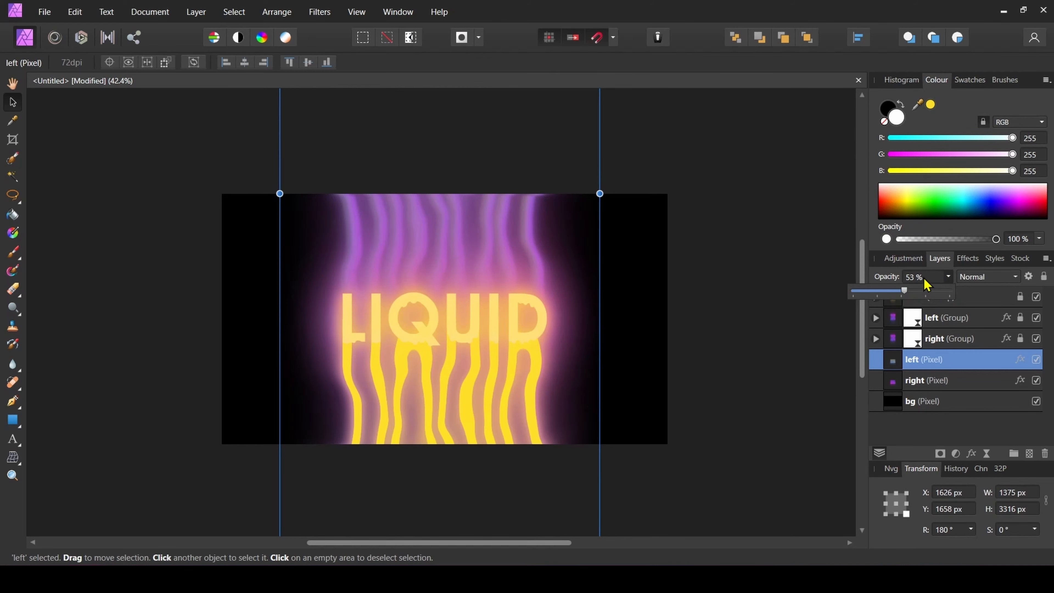
left_click(908, 277)
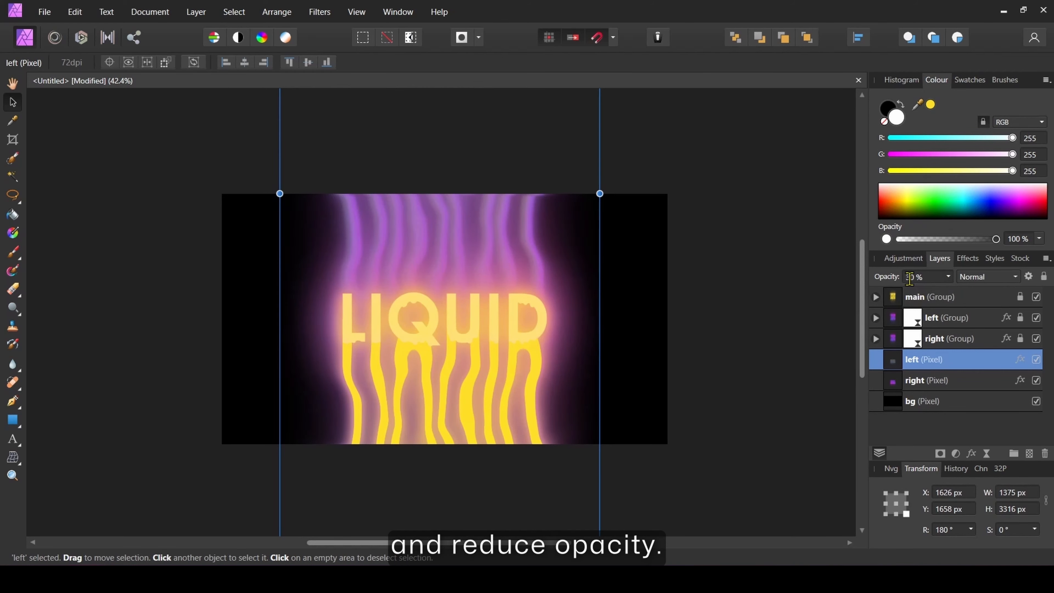
left_click(946, 383)
type("3")
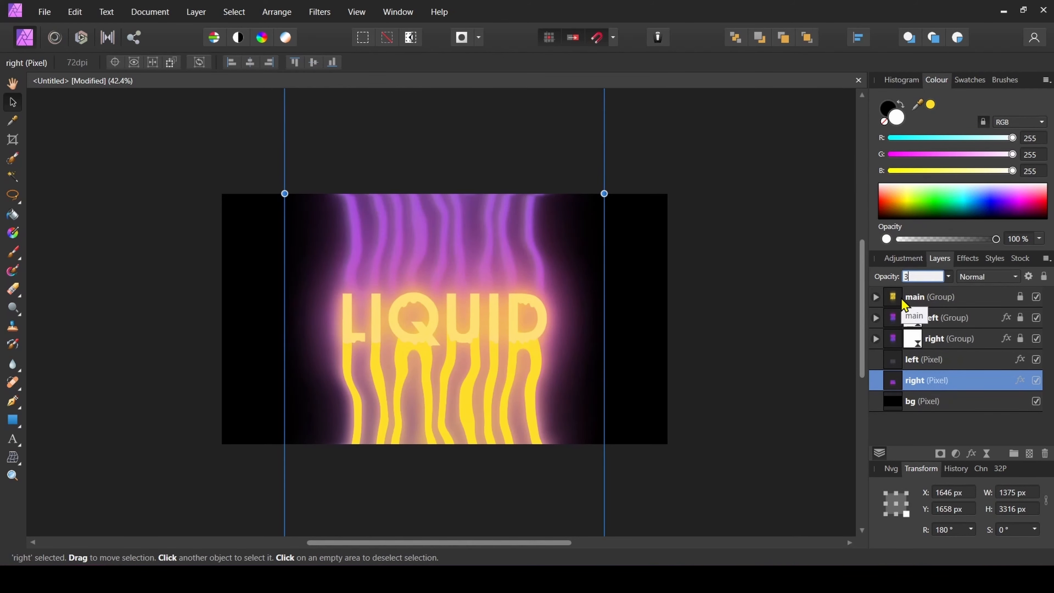
type("0")
key("Return")
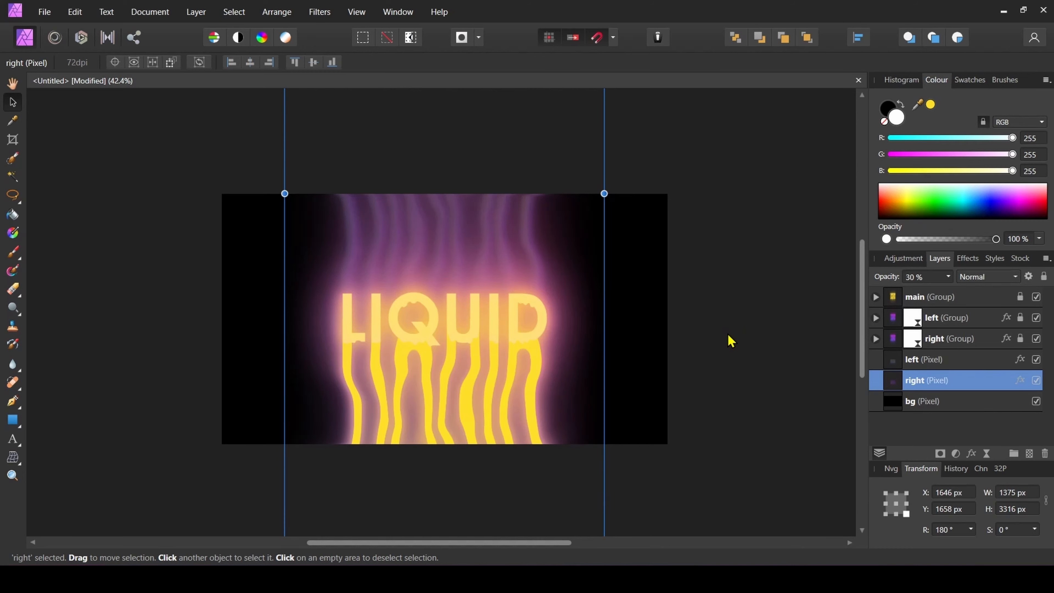
Step: Add a Colour Overlay to the "right" pixel layer in the yellow sampled from the drips (RGB 255, 223, 44)
left_click(972, 454)
left_click(530, 273)
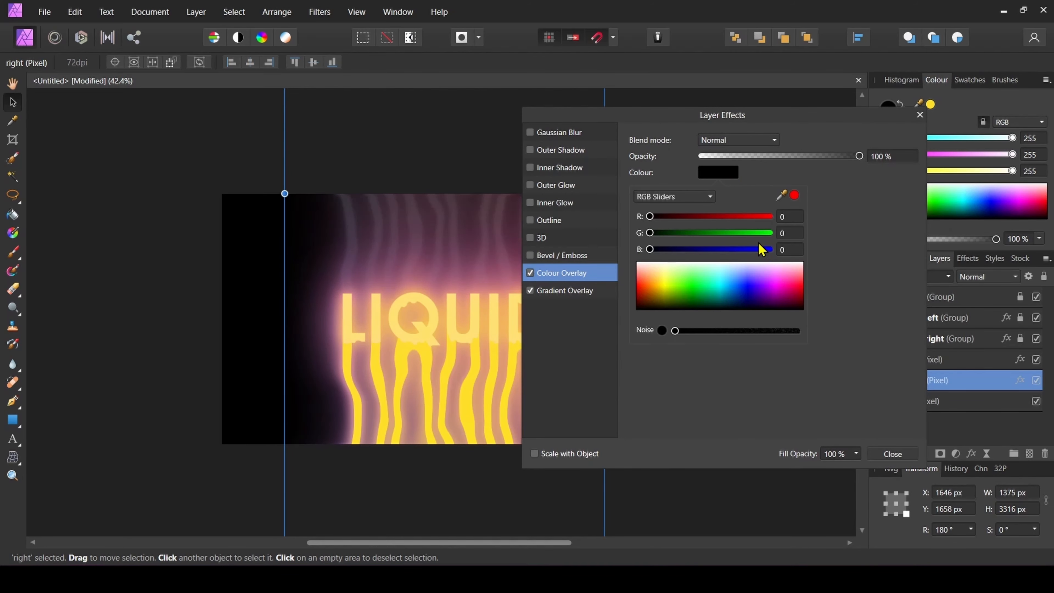
left_click_drag(784, 200, 491, 369)
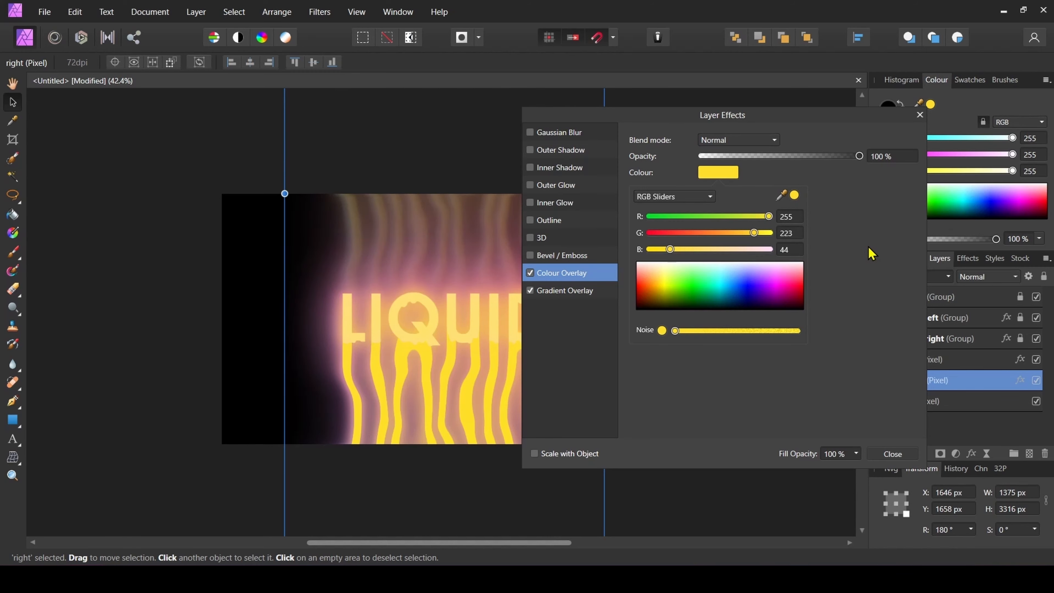
left_click(893, 454)
Step: Add a Colour Overlay to the "left" pixel layer in the pale yellow sampled from the letters (RGB 255, 226, 113)
left_click(954, 359)
left_click(971, 454)
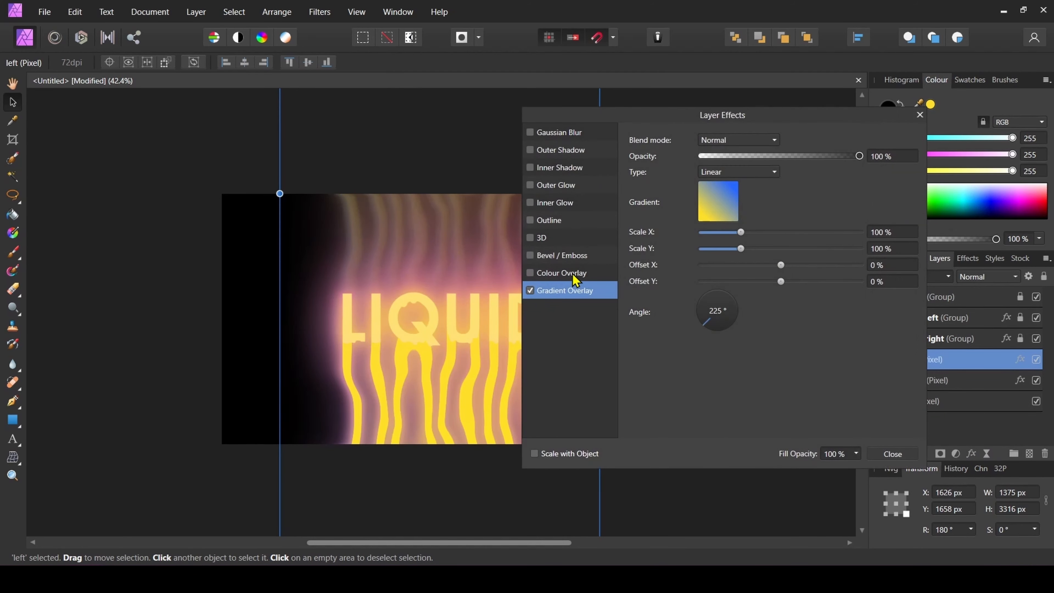
left_click(563, 272)
left_click_drag(782, 195, 473, 322)
left_click(795, 195)
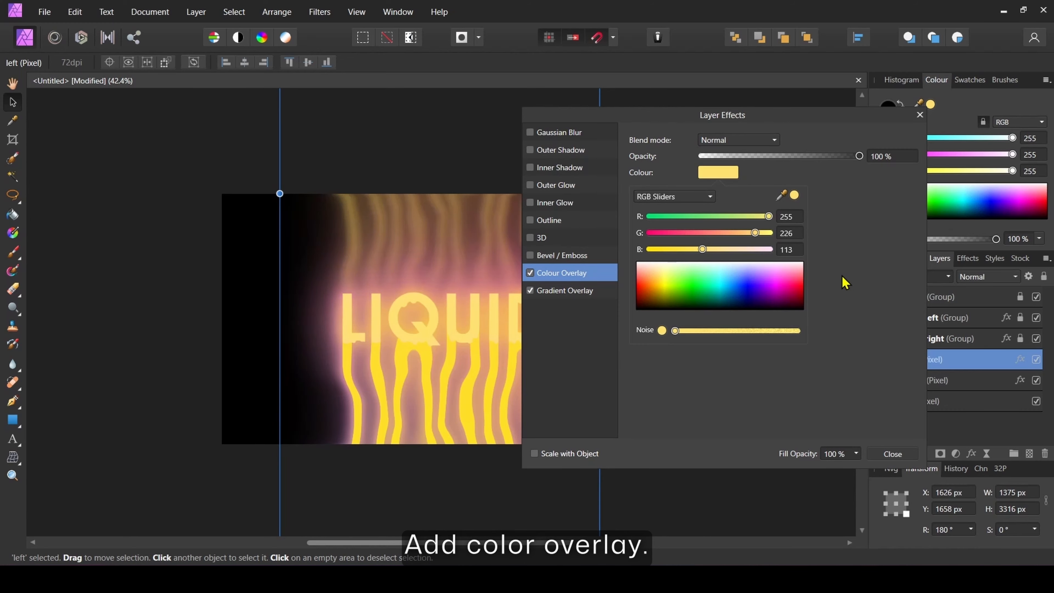
left_click(891, 454)
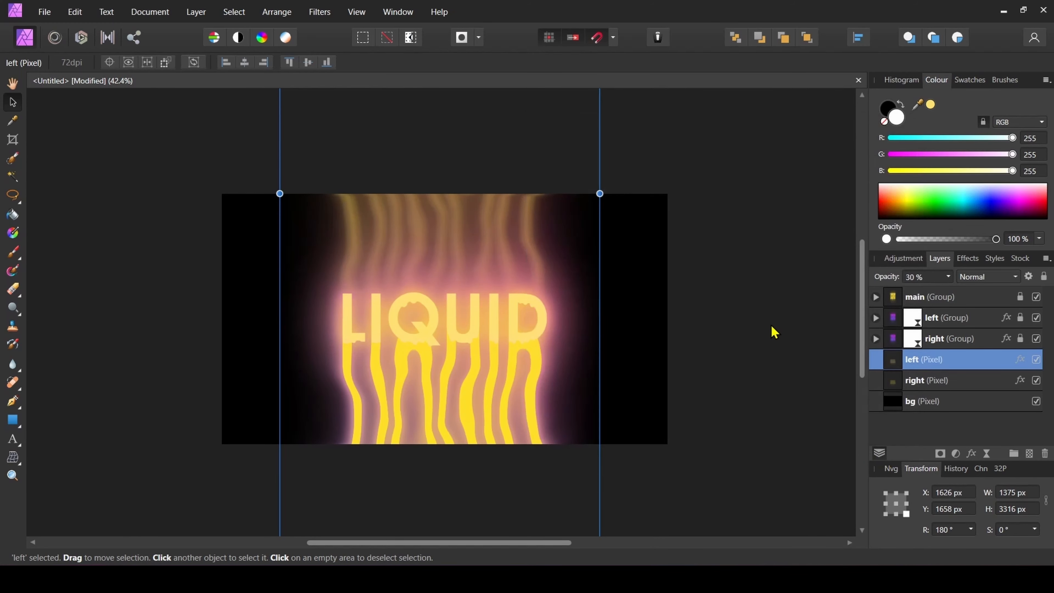
Step: Add a live Gaussian Blur to the "left" pixel layer with a raised radius, and another to the "right" pixel layer
left_click(987, 453)
left_click(958, 17)
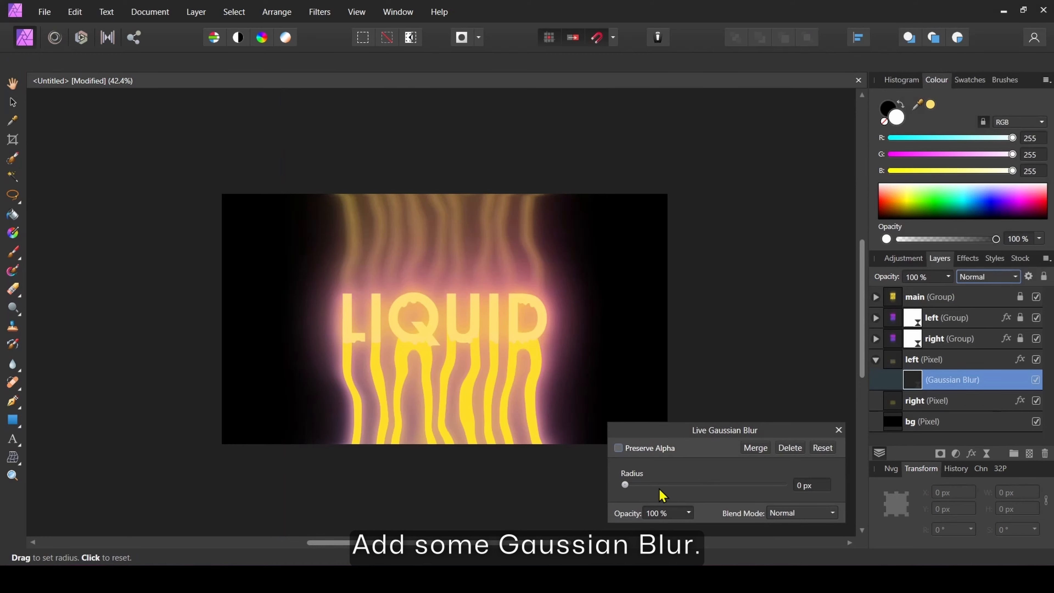
left_click_drag(723, 495, 763, 492)
left_click(926, 400)
left_click(987, 453)
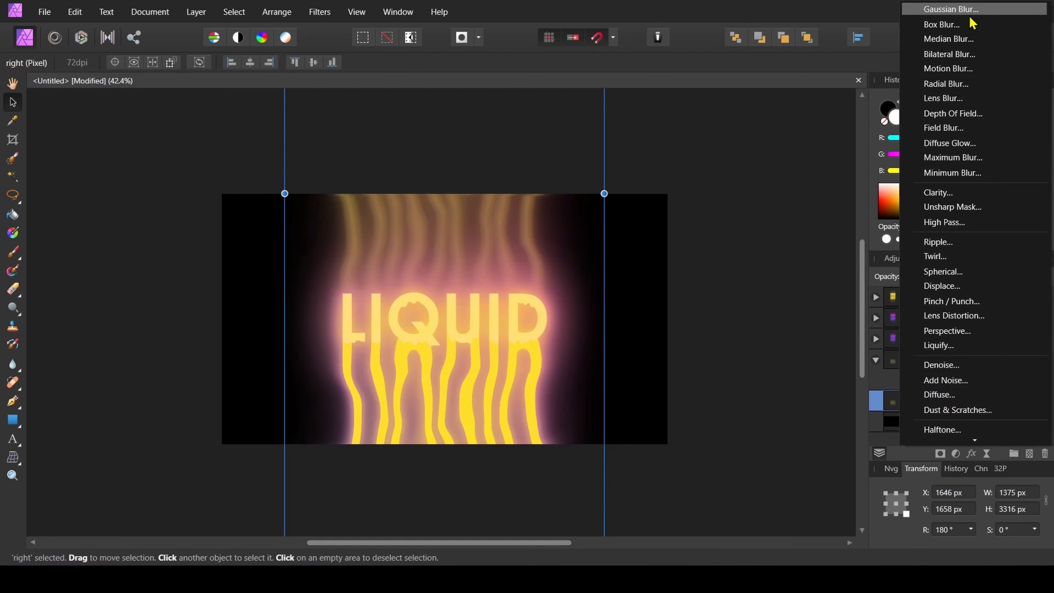
left_click(967, 18)
left_click(839, 430)
Step: Adjust the radius of the "left" pixel layer's live Gaussian Blur
double_click(913, 381)
left_click(811, 485)
type("503")
key("Return")
left_click(838, 430)
Step: Lower the "right" pixel layer's opacity, set the "left" pixel layer's opacity to 10 %, and collapse the "left" layer
left_click(924, 360)
left_click(930, 400)
left_click(948, 277)
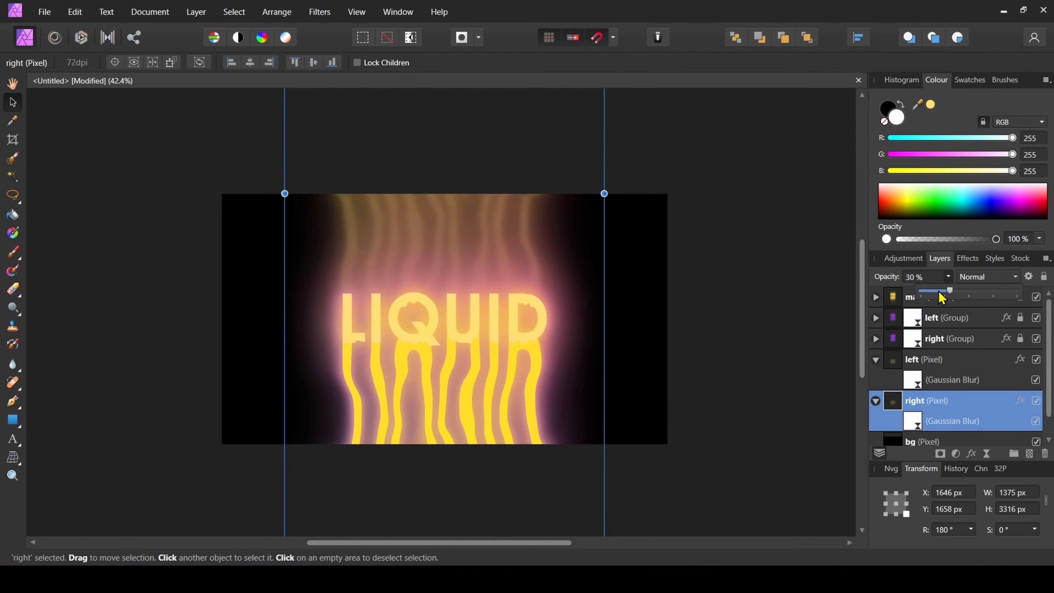
left_click_drag(940, 293, 931, 292)
left_click(893, 360)
left_click(927, 275)
type("10")
key("Return")
left_click(704, 313)
scroll(704, 313, "down", 1)
scroll(704, 313, "up", 1)
left_click(875, 360)
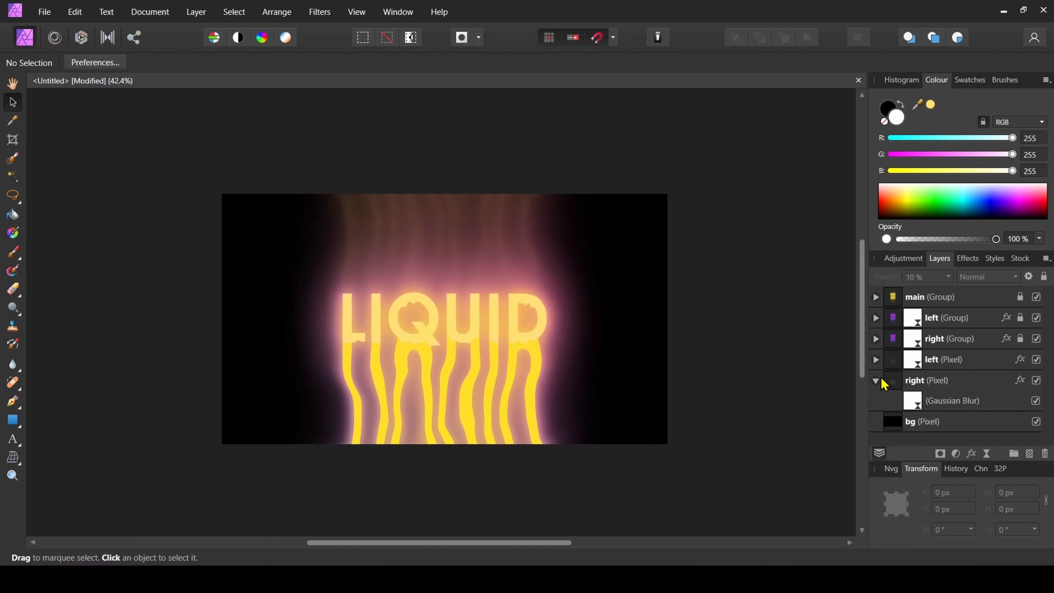
Step: Collapse the "right" pixel layer and add a new pixel layer above the "main" group
left_click(875, 381)
left_click(759, 366)
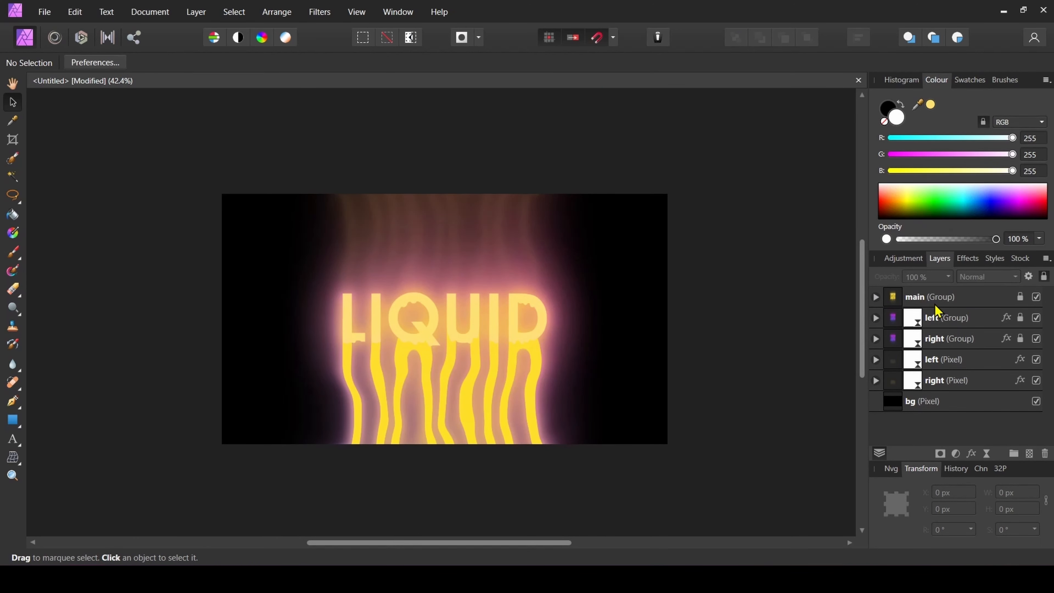
key("ctrl+shift+n")
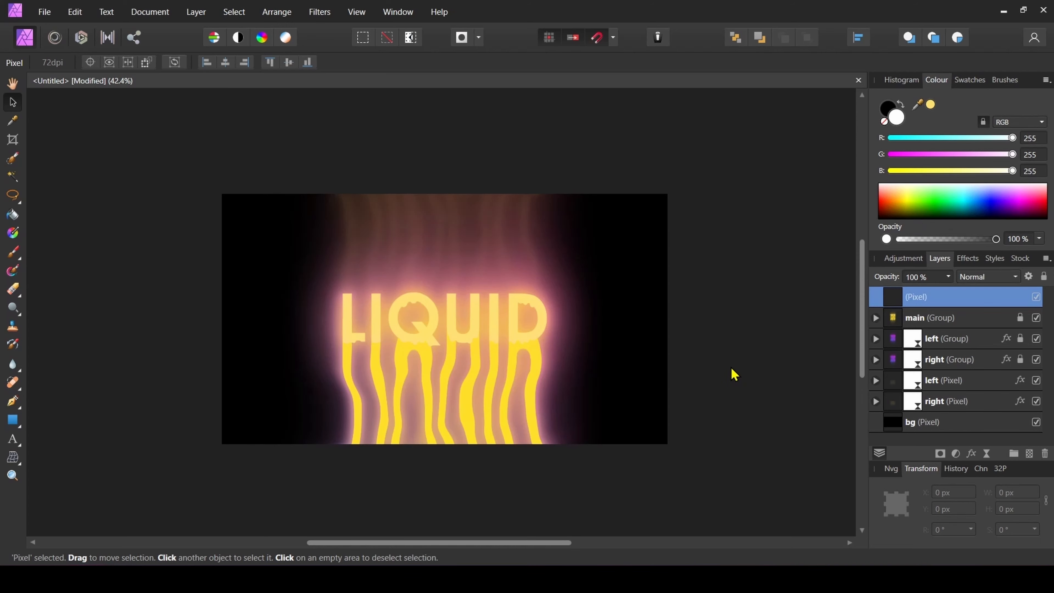
Step: Choose the soft 512 px brush from the Basic set for painting and raise its width to 1500 px
key("b")
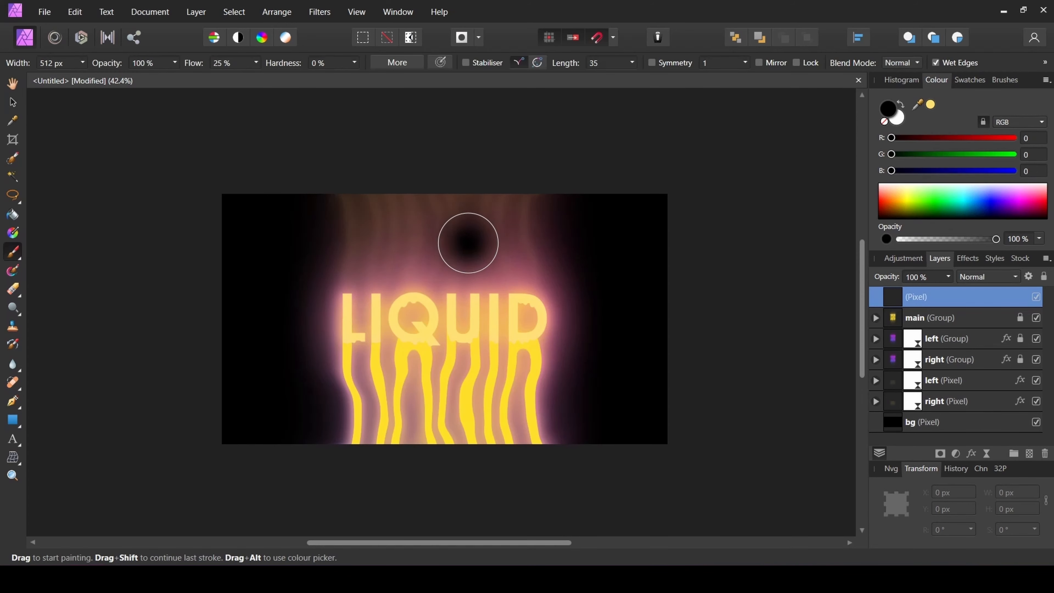
left_click(1005, 80)
left_click(964, 270)
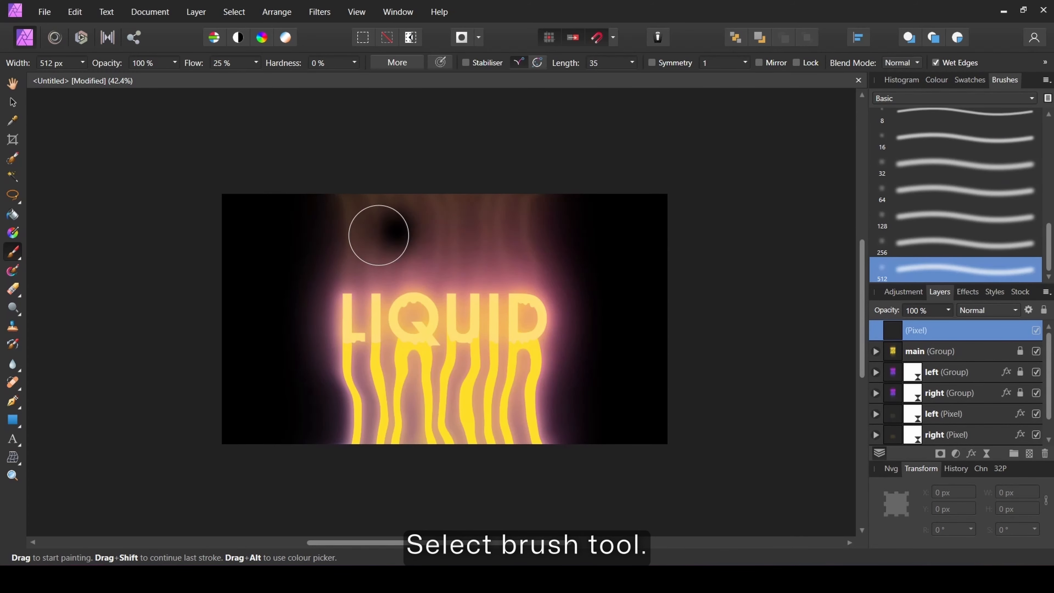
type("100")
key("Return")
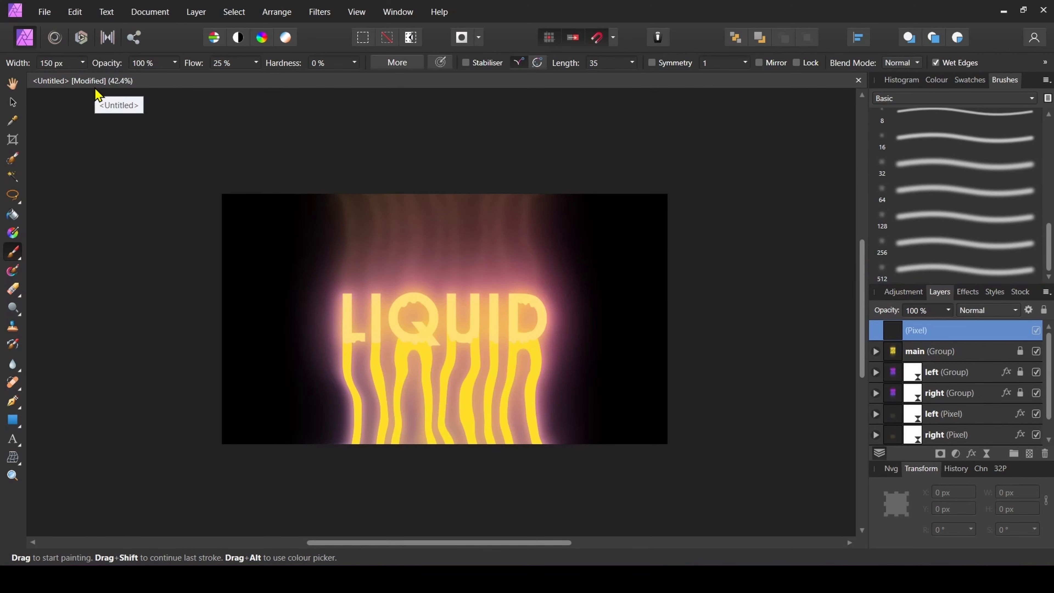
left_click(74, 66)
type("1")
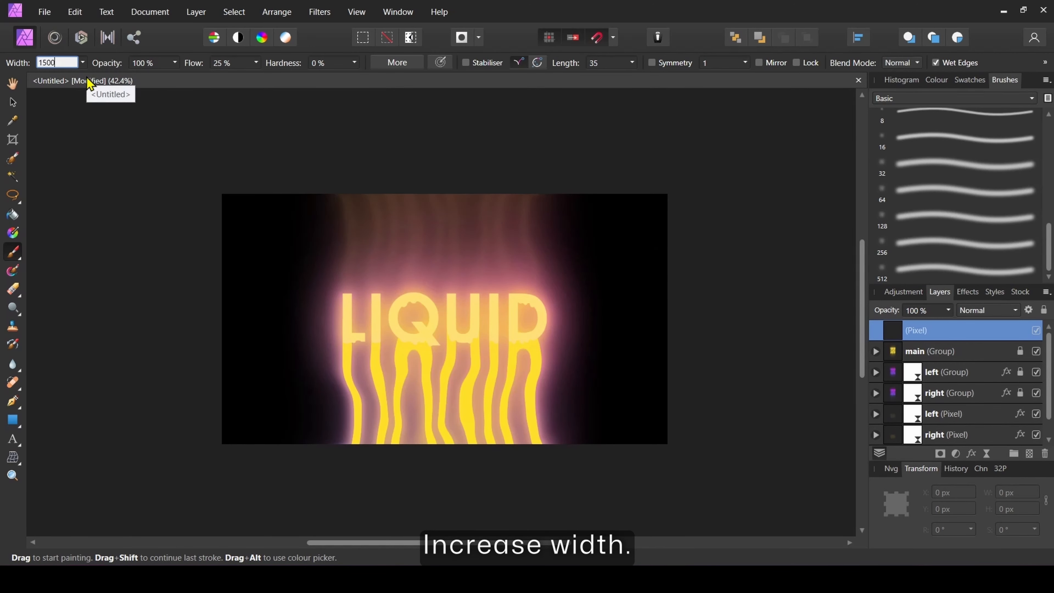
Step: Paint blue glows (RGB 54, 114, 255) in the image's upper-right and lower-left corners with a 2000 px brush
left_click(936, 79)
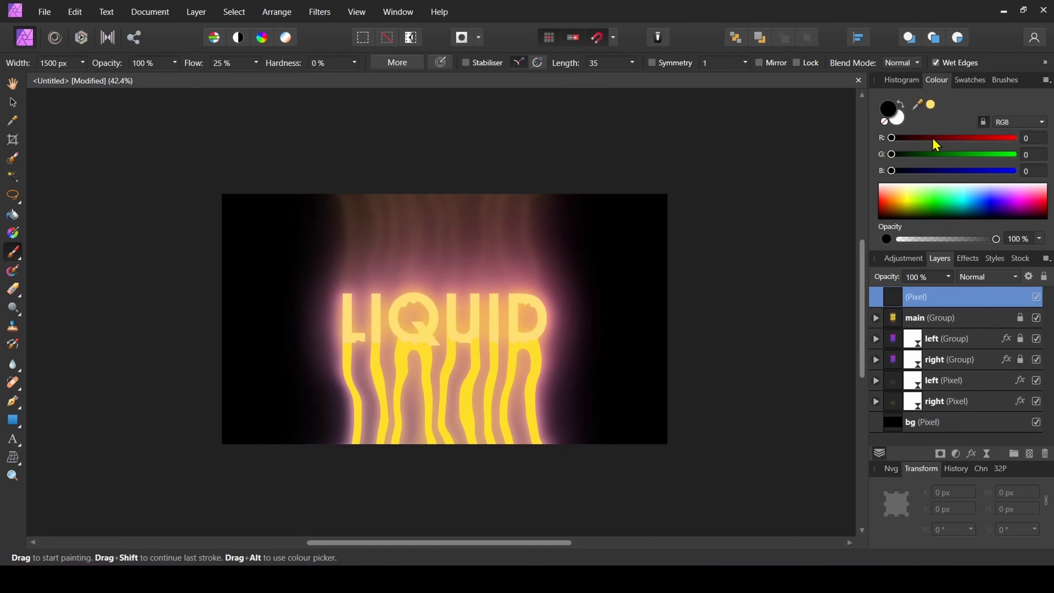
left_click(985, 204)
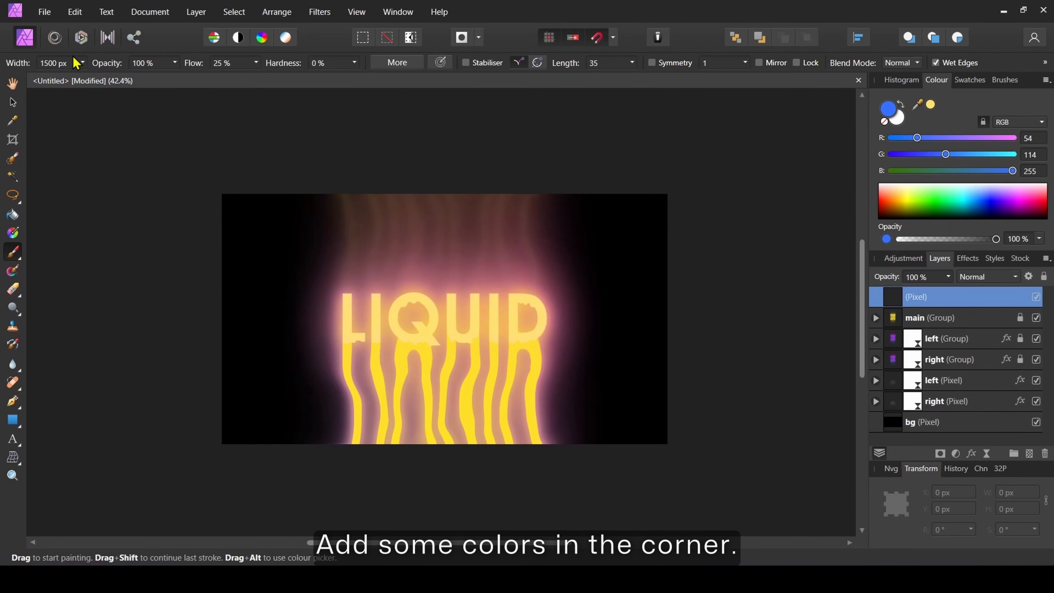
type("00")
key("Return")
mouse_move(241, 225)
left_mouse_down()
mouse_move(381, 153)
mouse_move(571, 247)
mouse_move(214, 384)
left_mouse_up()
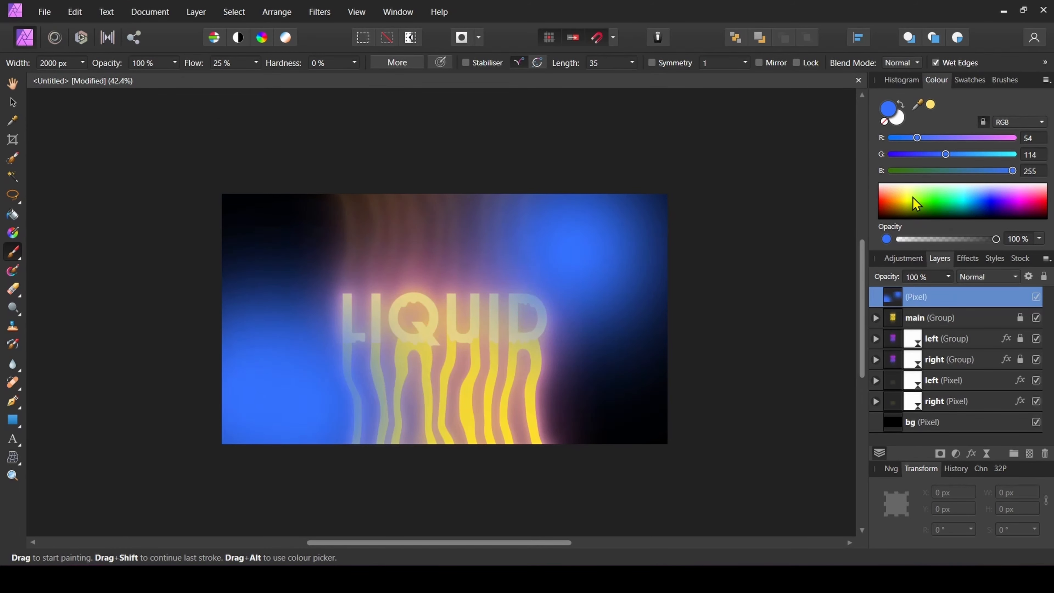
Step: Paint magenta glows (RGB 220, 46, 255) in the image's upper-left and lower-right corners on the same pixel layer
left_click(1022, 201)
left_click_drag(331, 261, 569, 382)
key("v")
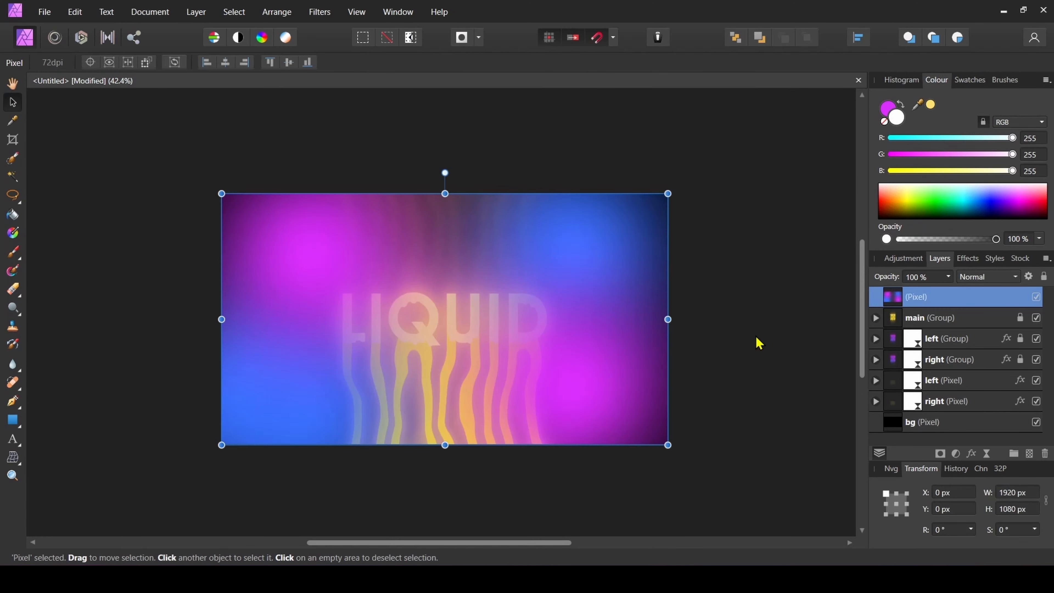
Step: Set the blend mode of the painted corner-glow layer to Soft Light and deselect it
left_click(1004, 276)
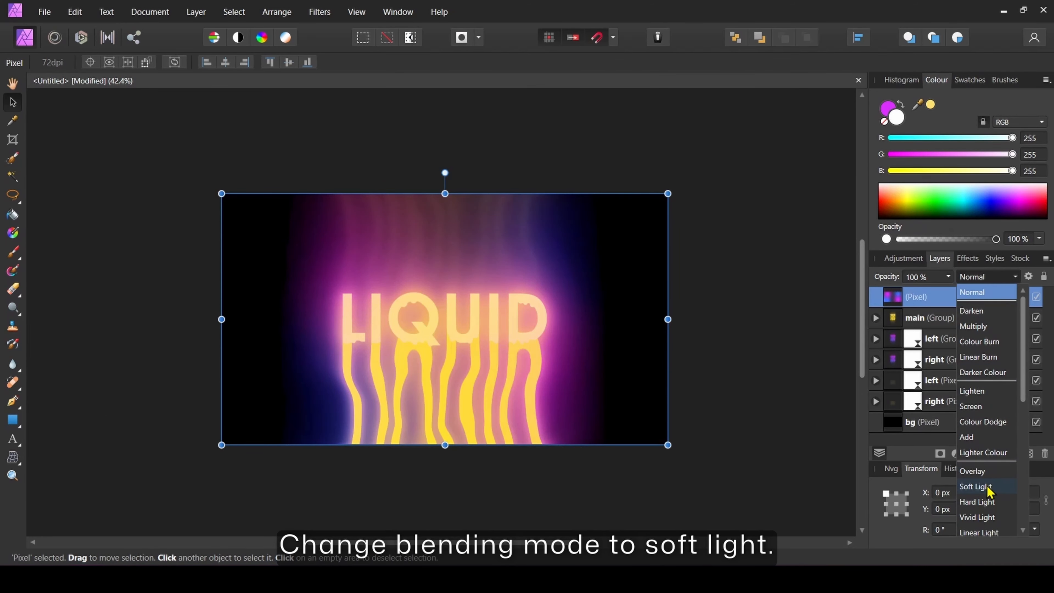
left_click(988, 491)
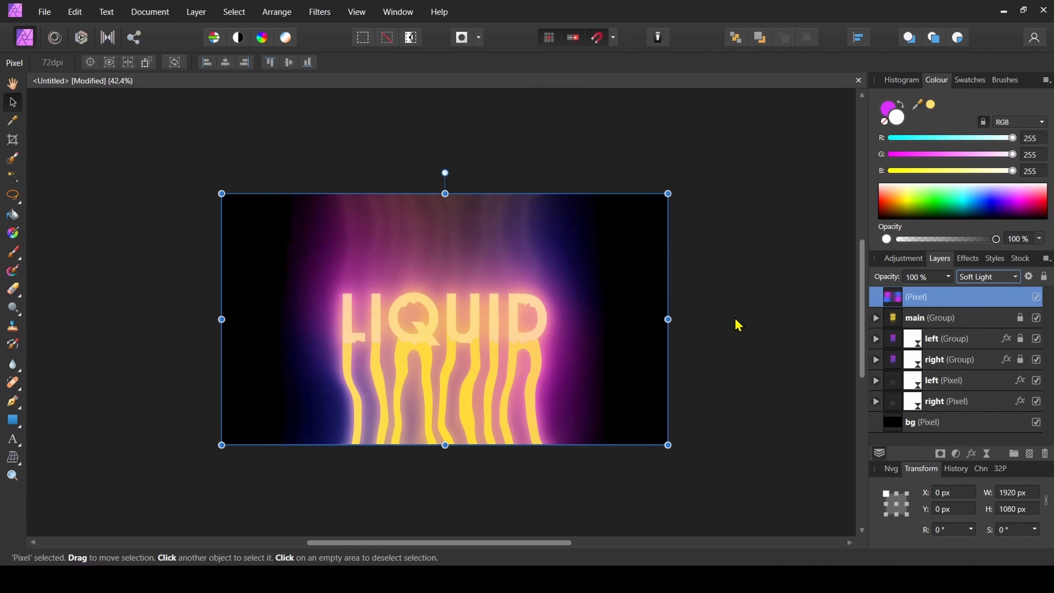
left_click(836, 350)
Step: Add another pixel layer on top and dab magenta spots over and around the text with a 1000 px brush
left_click(1029, 453)
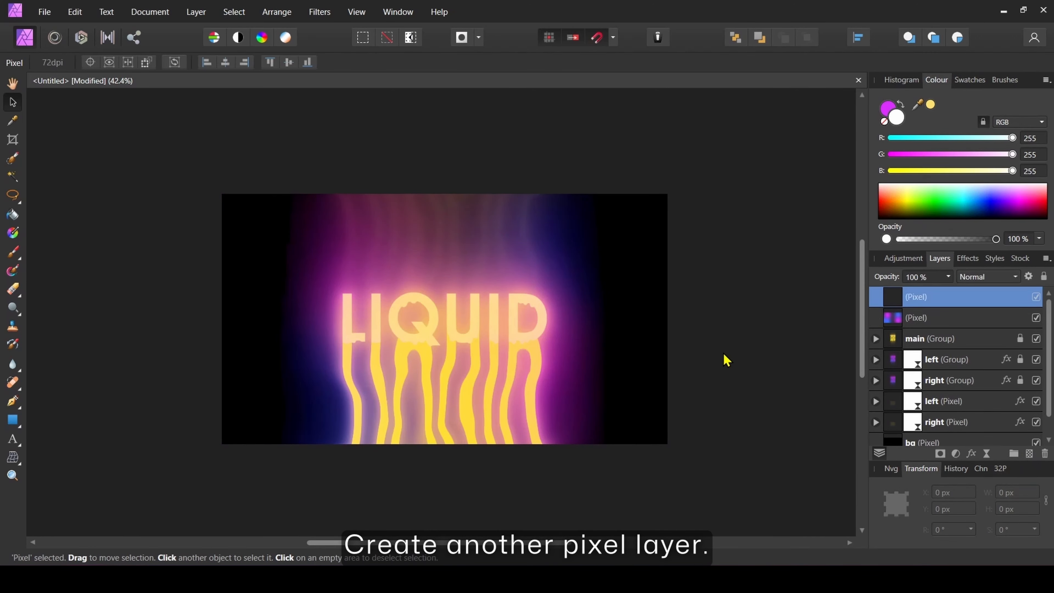
left_click(12, 251)
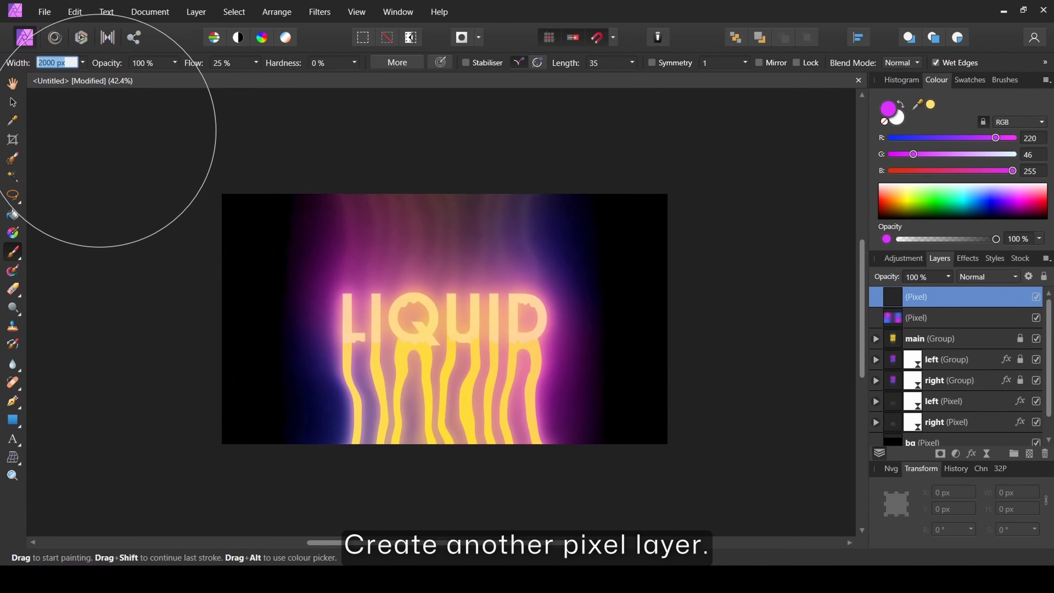
key("Return")
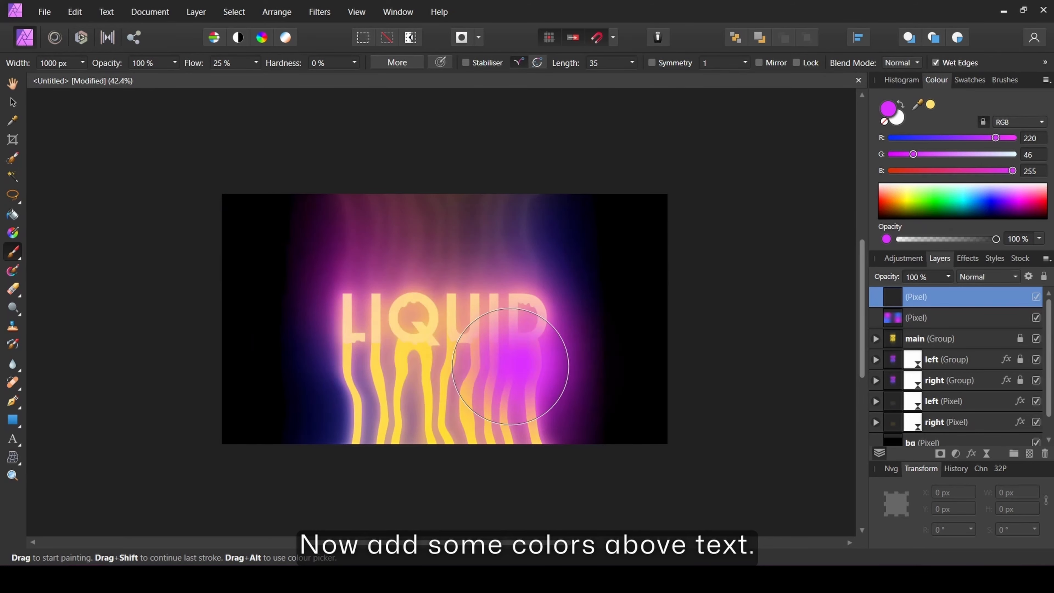
left_click(366, 321)
left_click(508, 384)
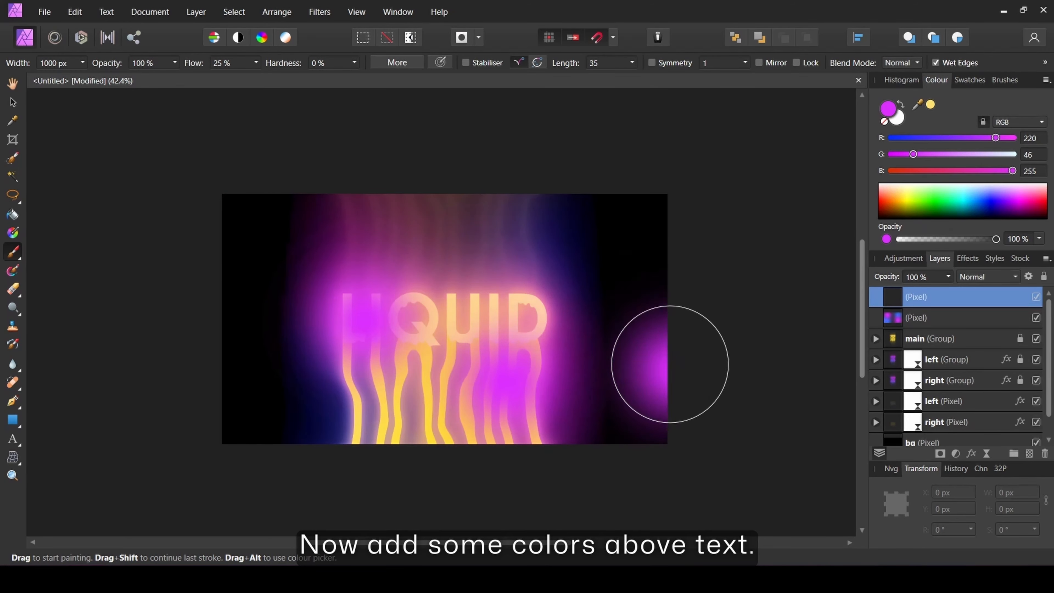
left_click(514, 237)
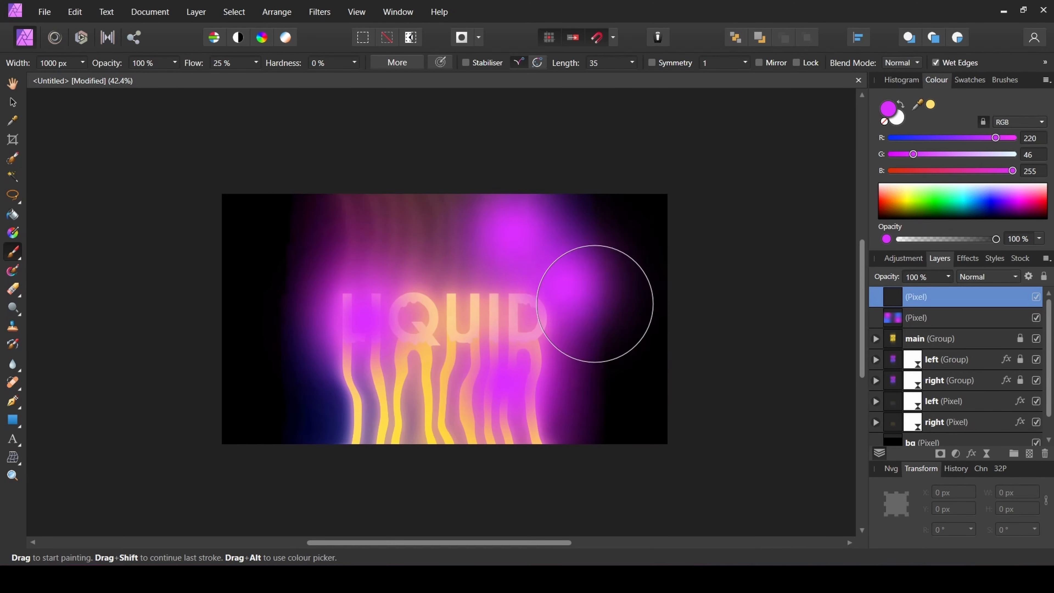
Step: Dab violet-blue spots (RGB 108, 46, 255) over and between the letters and drips on the top pixel layer
left_click(943, 140)
left_click(428, 360)
left_click(451, 270)
left_click(369, 426)
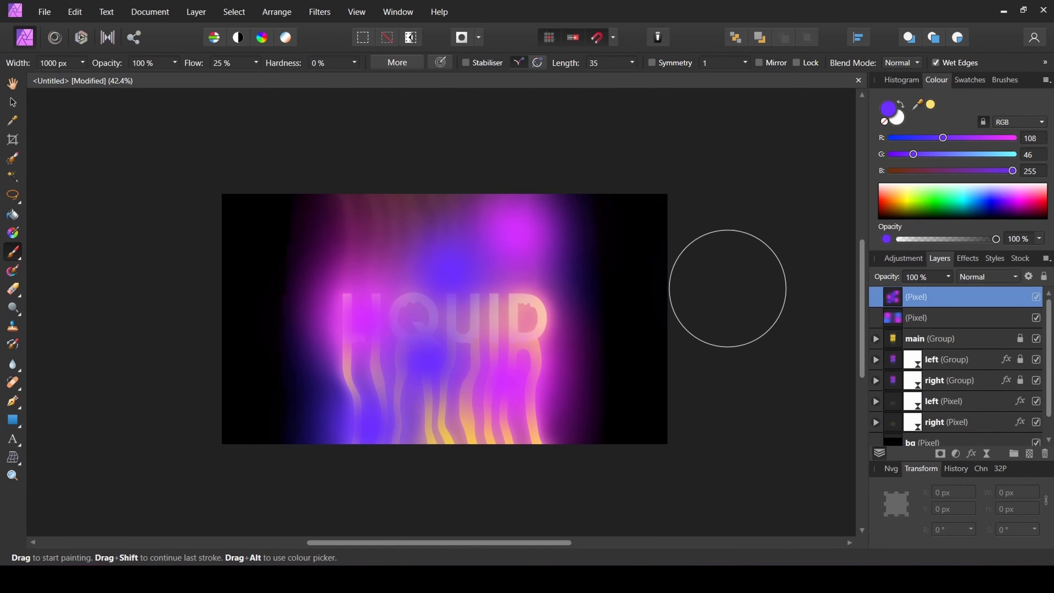
left_click(523, 324)
left_click(12, 102)
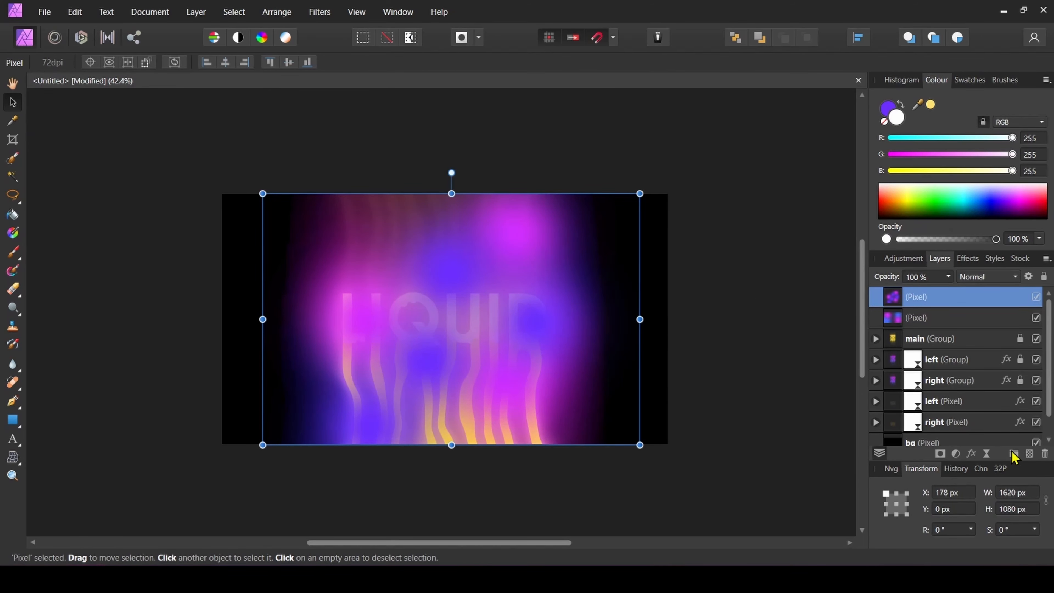
Step: Set the top pixel layer with the magenta and violet spots to Soft Light and deselect it
left_click(1001, 280)
left_click(987, 490)
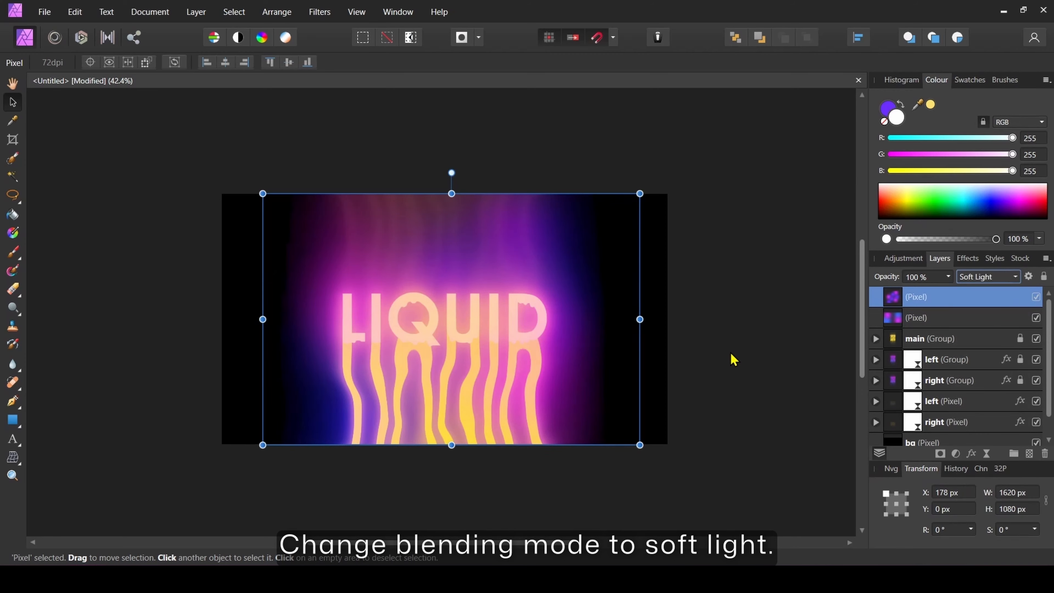
left_click(734, 352)
Step: Add a live Gaussian Blur with a 100 px radius to the "main" group and move the blur layer above that group
left_click(950, 347)
left_click(987, 454)
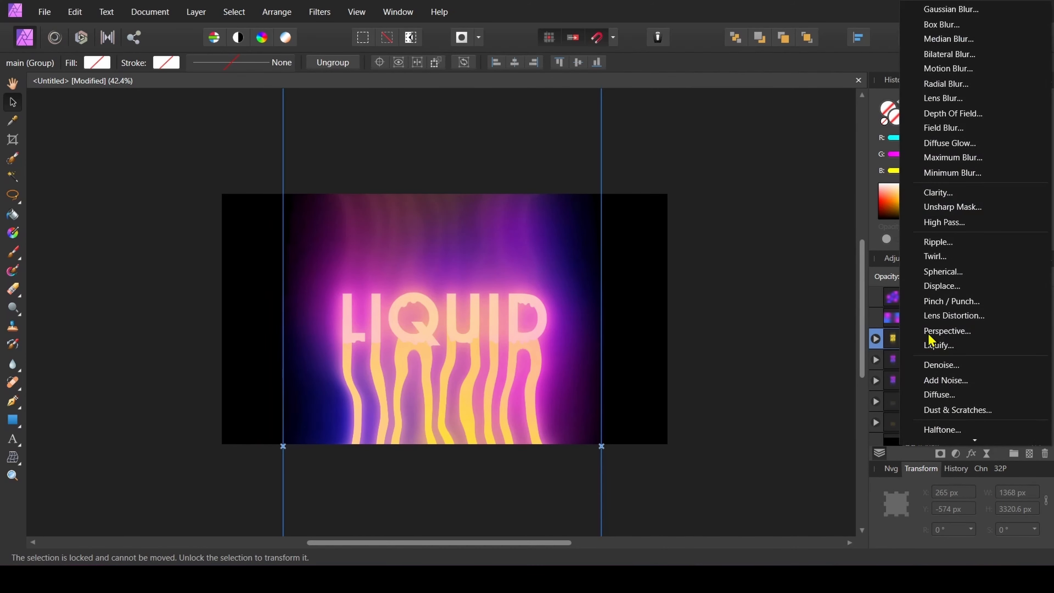
left_click(935, 9)
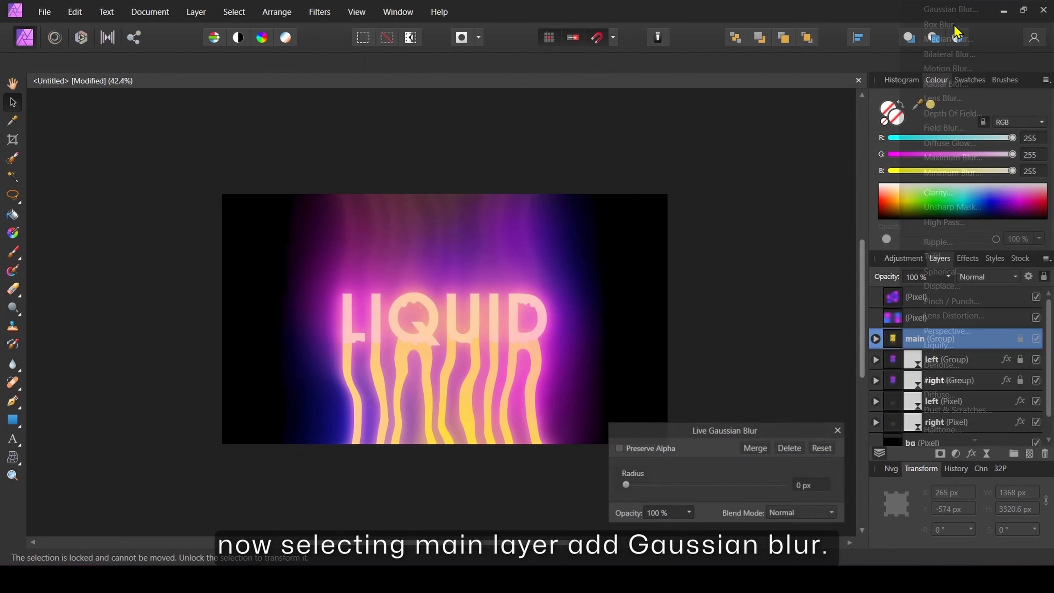
type("100")
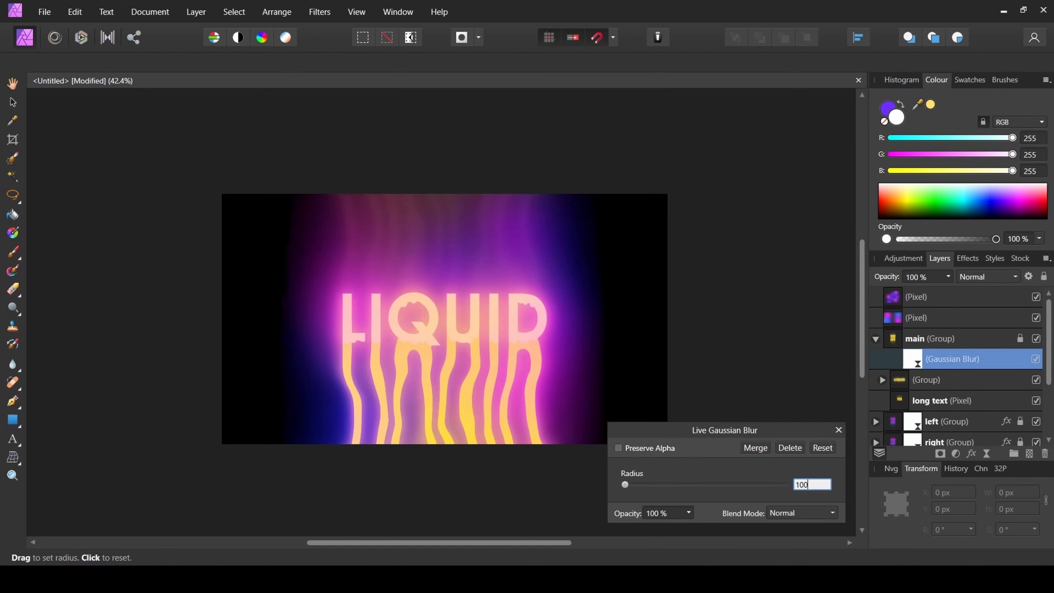
key("Return")
left_click_drag(962, 359, 954, 332)
left_click(837, 430)
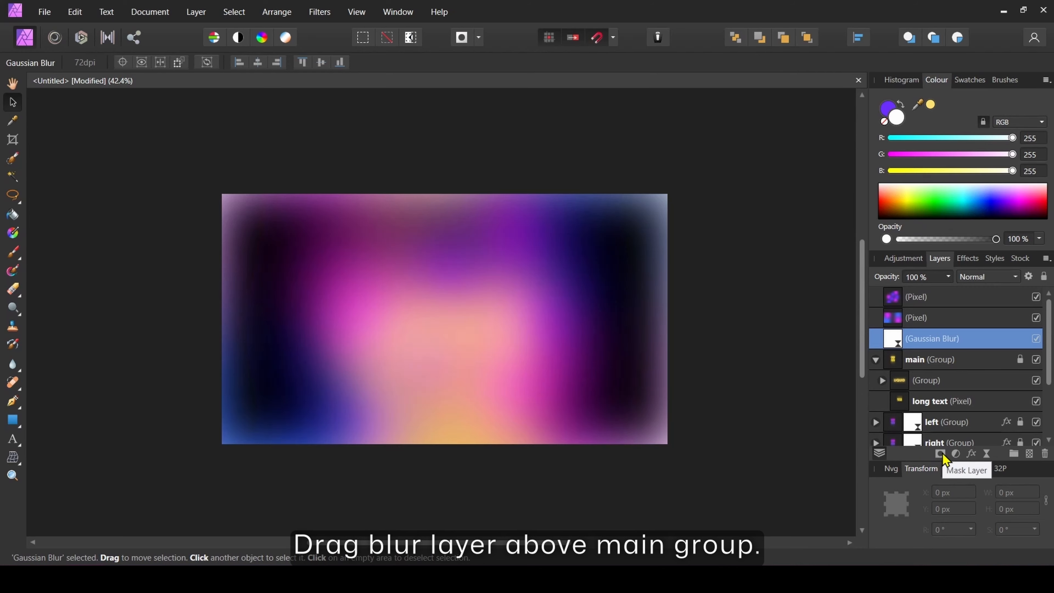
Step: Mask the Gaussian Blur off the LIQUID letters by painting across them with the 1000 px brush
left_click(12, 251)
mouse_move(320, 297)
left_mouse_down()
mouse_move(523, 307)
mouse_move(538, 330)
left_mouse_up()
left_click_drag(379, 326, 365, 316)
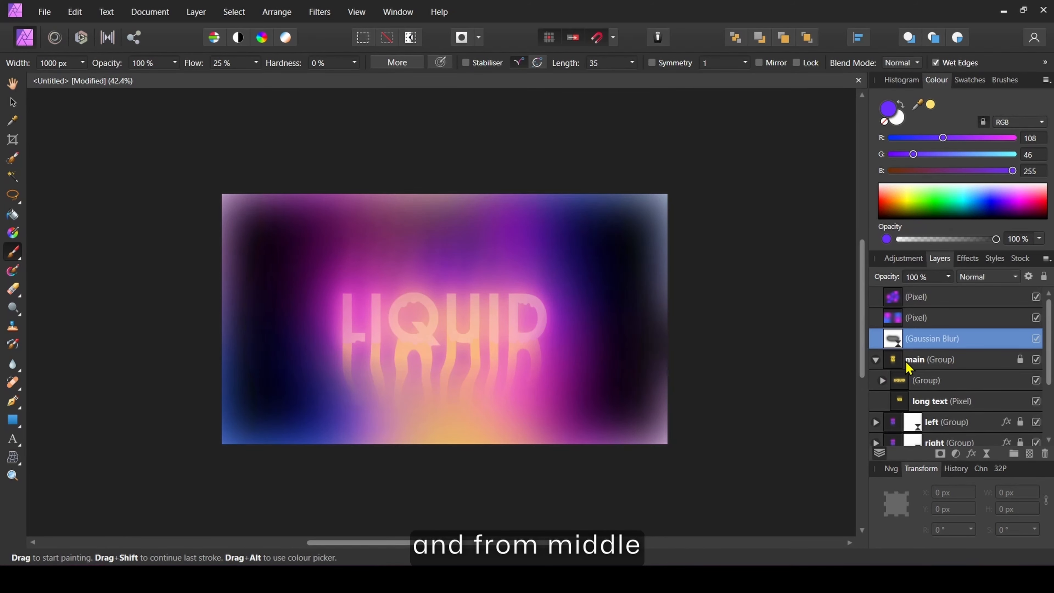
Step: Set the radius of the Gaussian Blur above the "main" group to 25 px
double_click(892, 343)
left_click(807, 489)
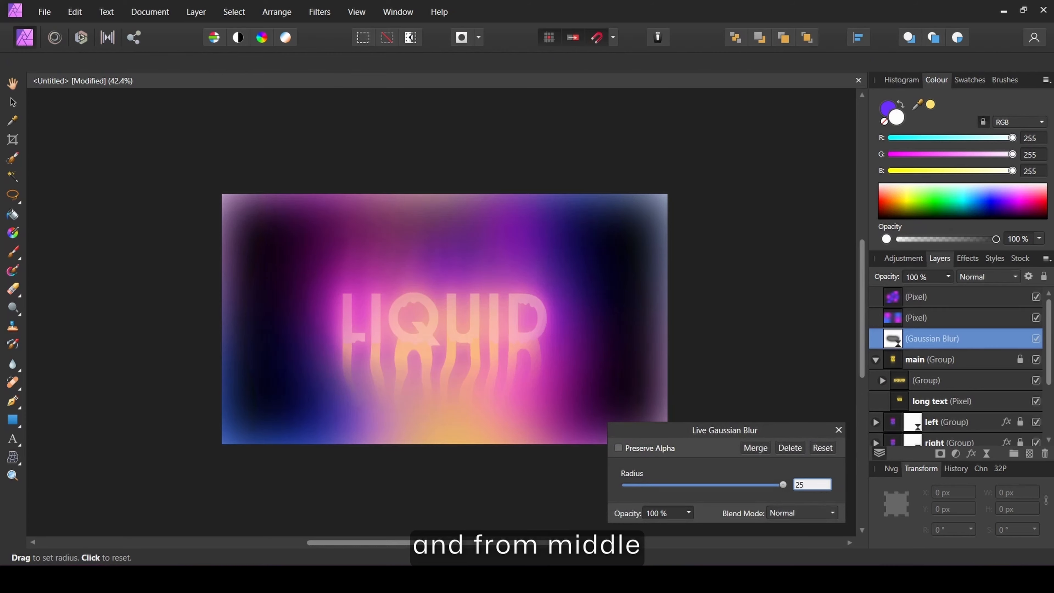
type("25")
key("Return")
left_click(716, 373)
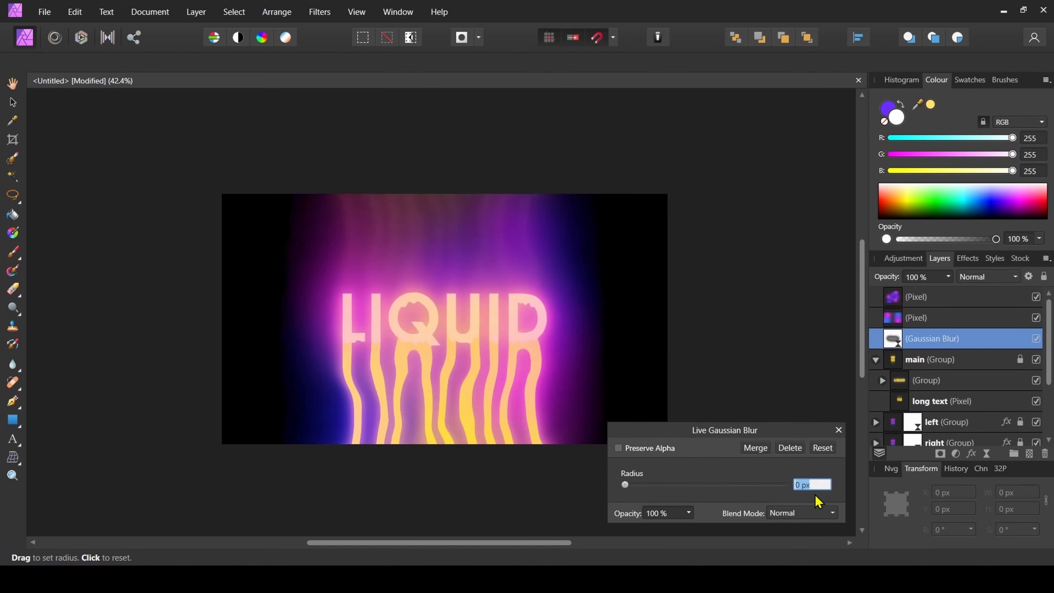
type("25")
key("Return")
left_click(839, 430)
Step: Mask the Gaussian Blur further around the letters and along the image's edges, using soft Basic brushes including the 128 px one
mouse_move(365, 328)
left_mouse_down()
mouse_move(531, 332)
mouse_move(365, 340)
left_mouse_up()
key("x")
left_click(1004, 80)
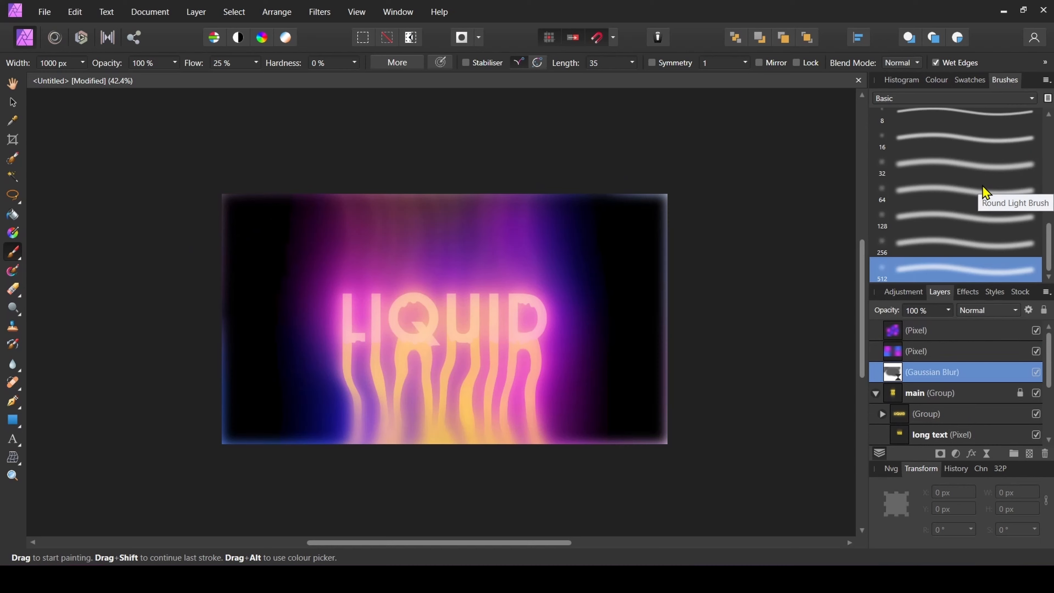
scroll(984, 187, "up", 3)
left_click(969, 151)
left_click_drag(623, 196, 582, 443)
scroll(924, 249, "down", 3)
left_click(924, 218)
left_click_drag(662, 358, 652, 438)
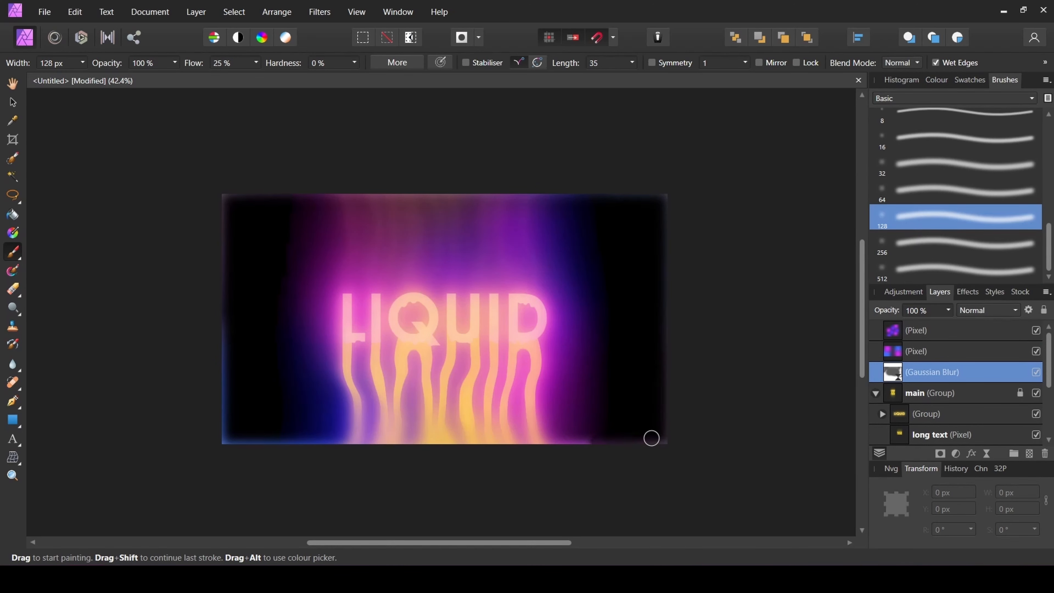
left_click(962, 268)
key("v")
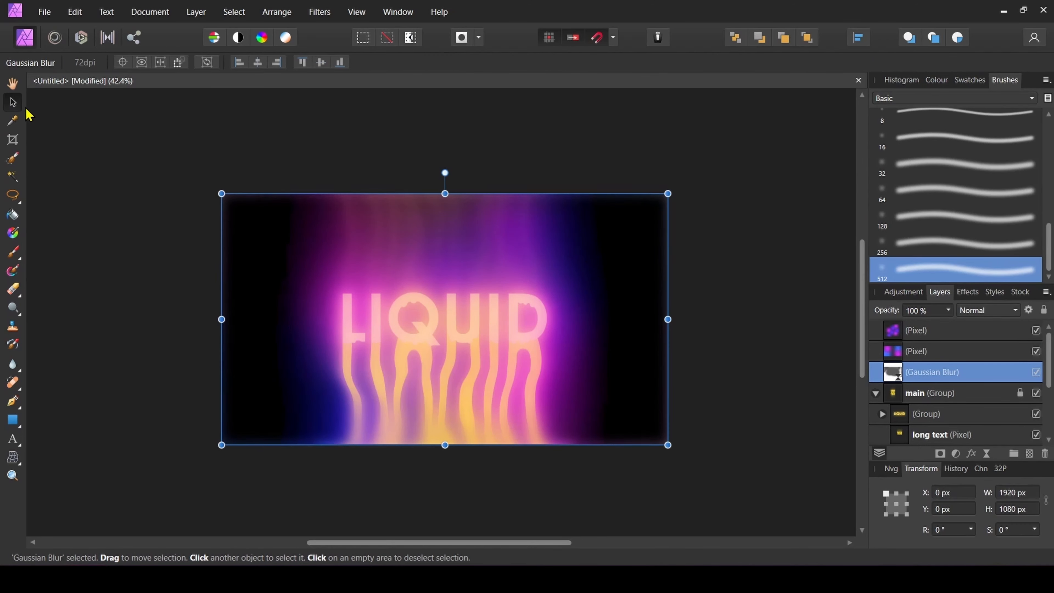
Step: Add a live Halftone filter to the top pixel layer with cell size 2, contrast 50 and a 45° screen angle
left_click(929, 330)
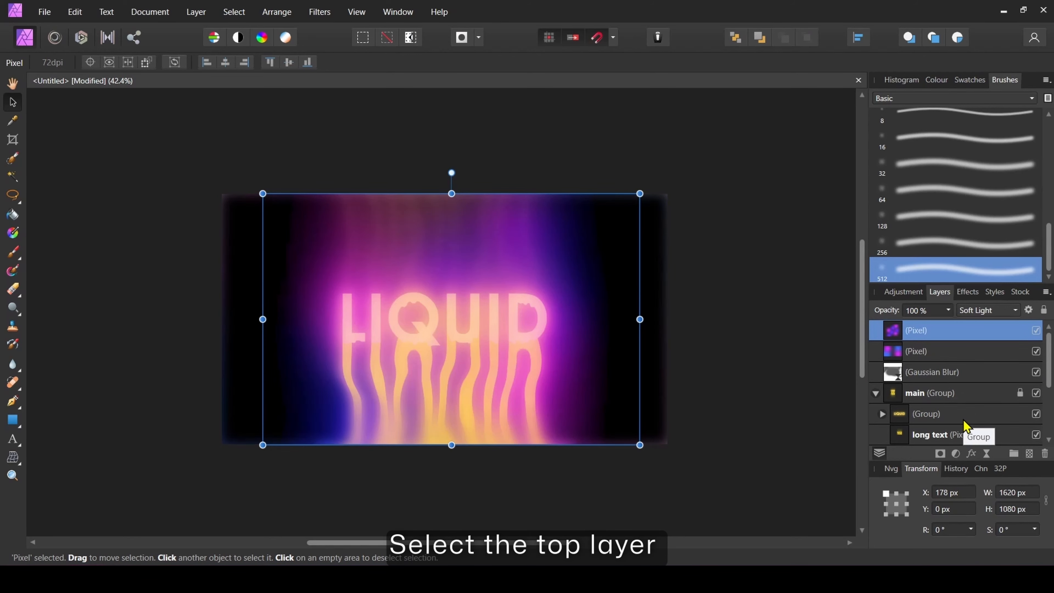
left_click(986, 453)
scroll(959, 359, "down", 2)
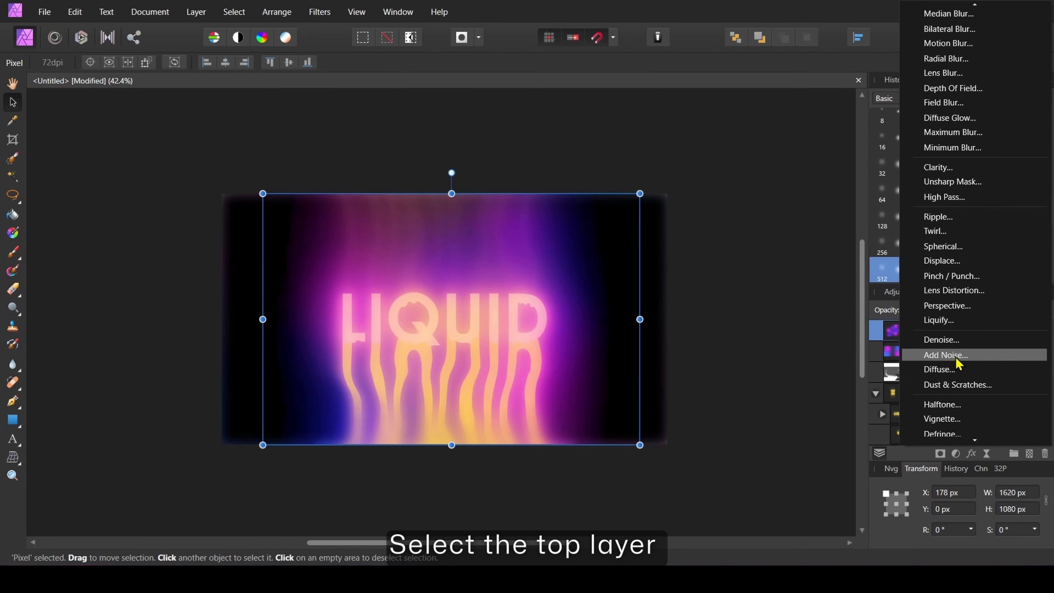
scroll(966, 353, "down", 1)
left_click(950, 368)
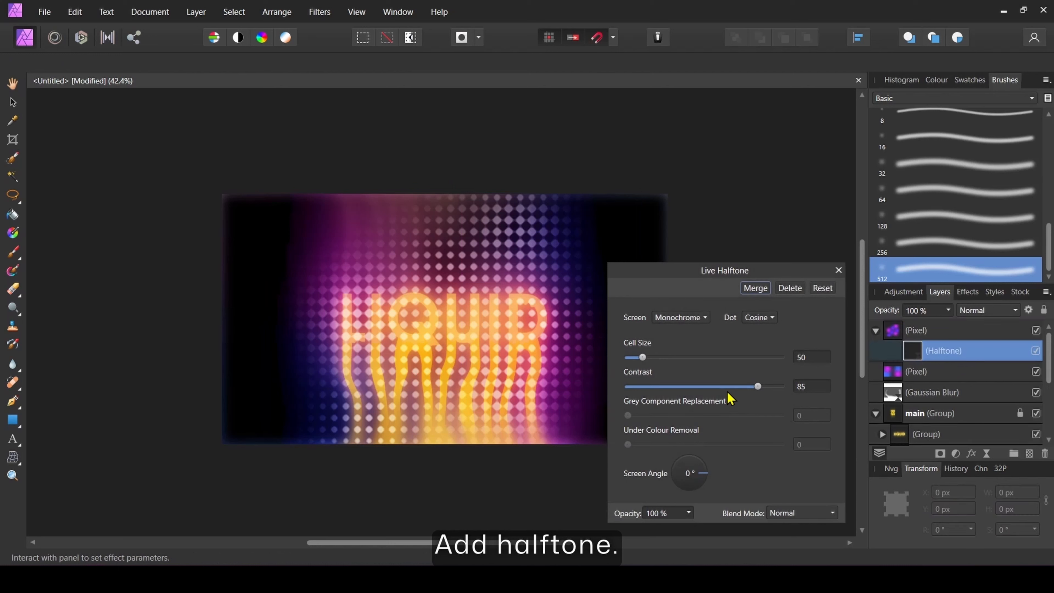
left_click(805, 386)
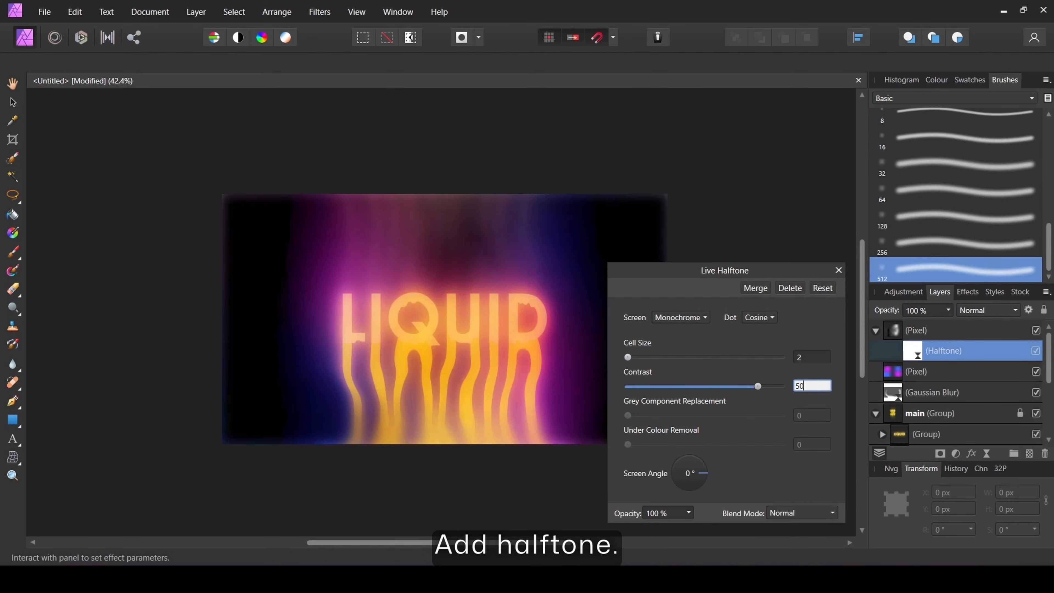
left_click(697, 465)
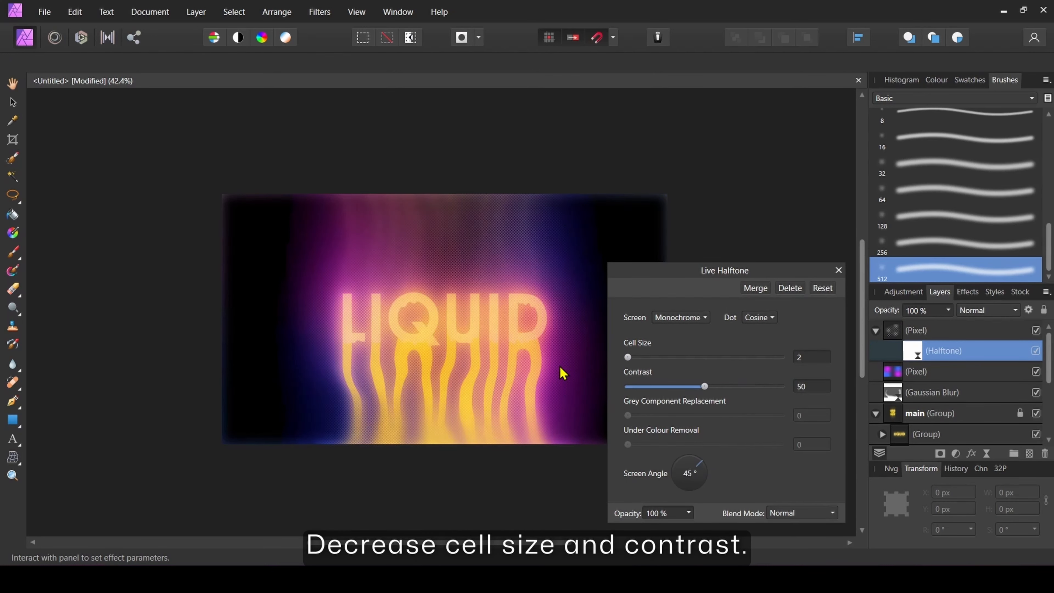
Step: Lower the live Halftone filter's opacity to 48 % and close its settings
scroll(519, 365, "up", 1)
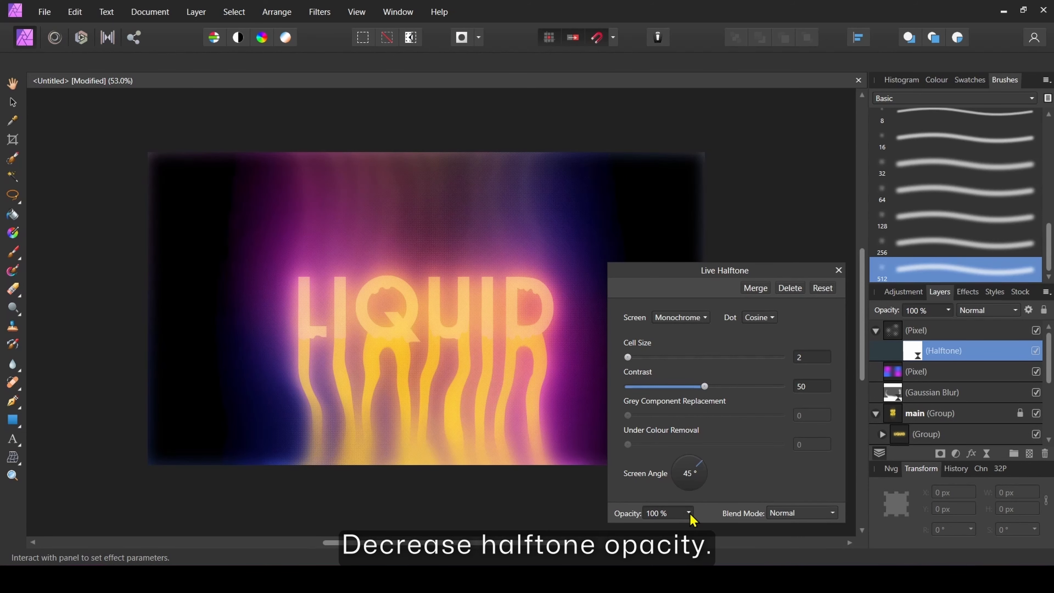
scroll(480, 343, "up", 1)
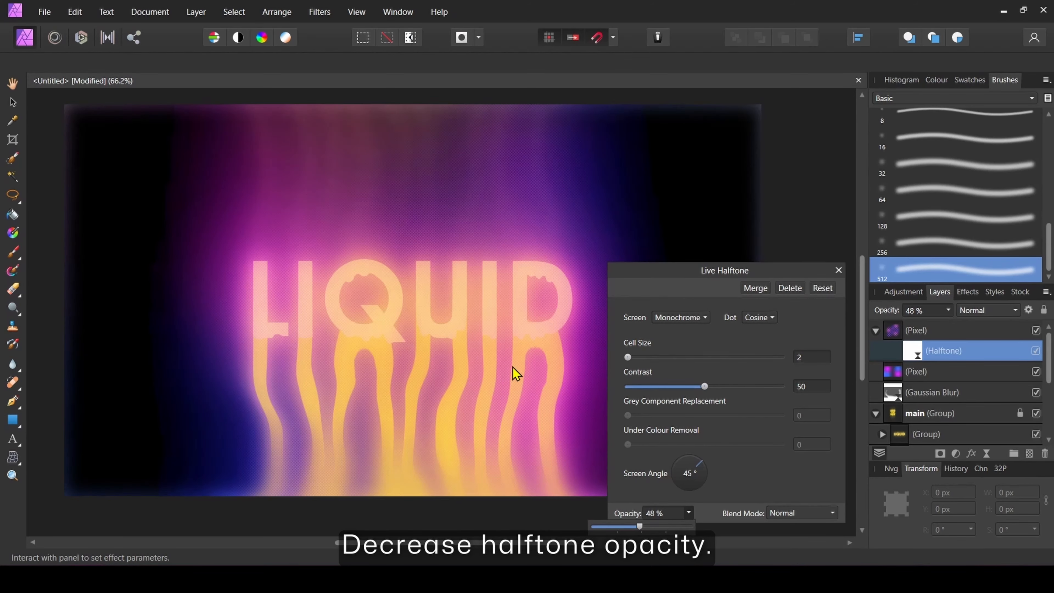
left_click(838, 270)
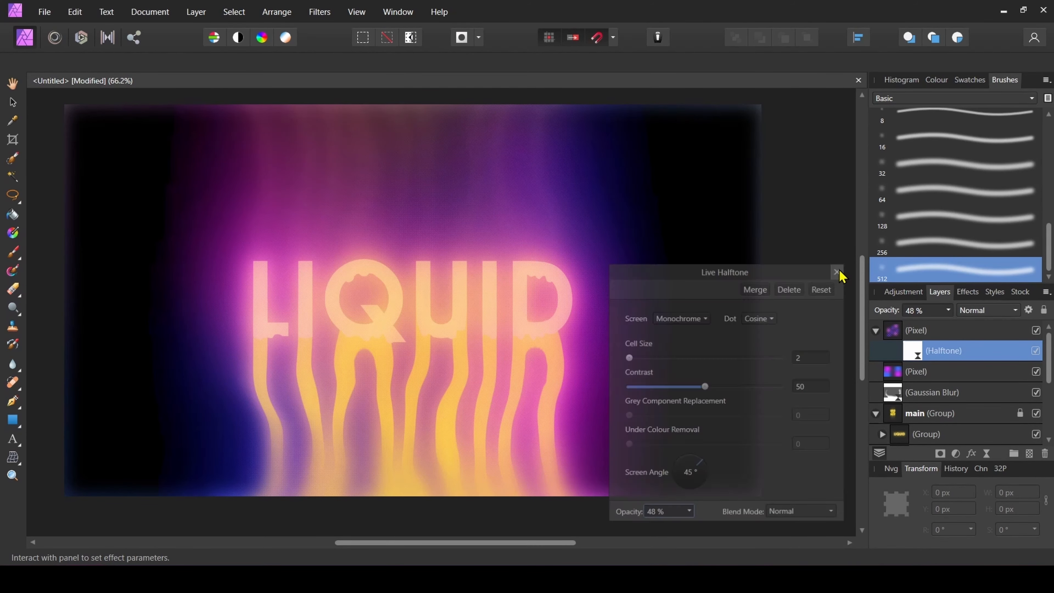
Step: Set the opacity of the "long text" layer inside the "main" group to 80 %
left_click(876, 392)
left_click(954, 351)
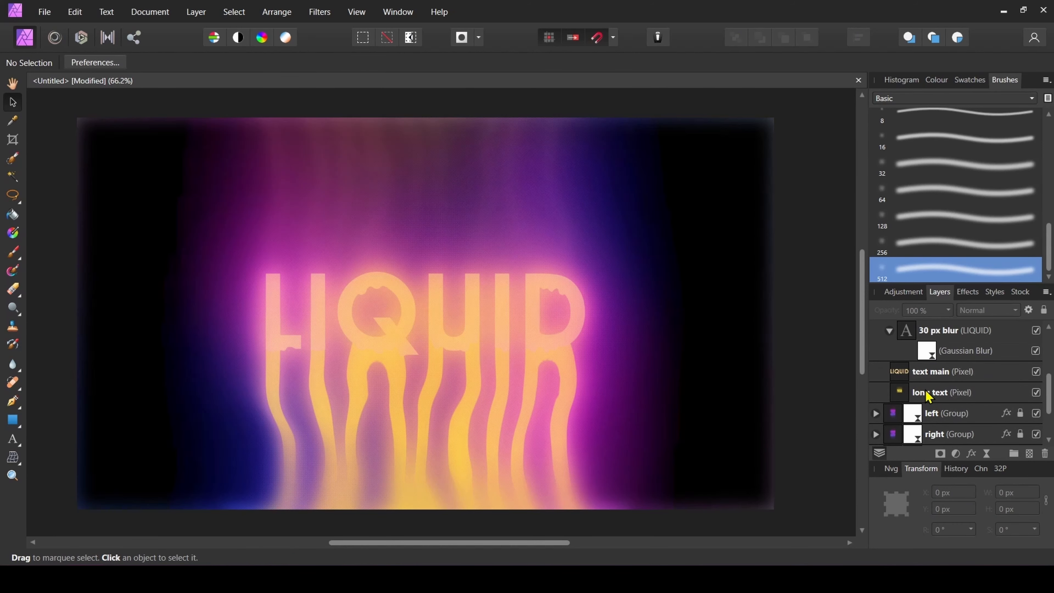
left_click(942, 392)
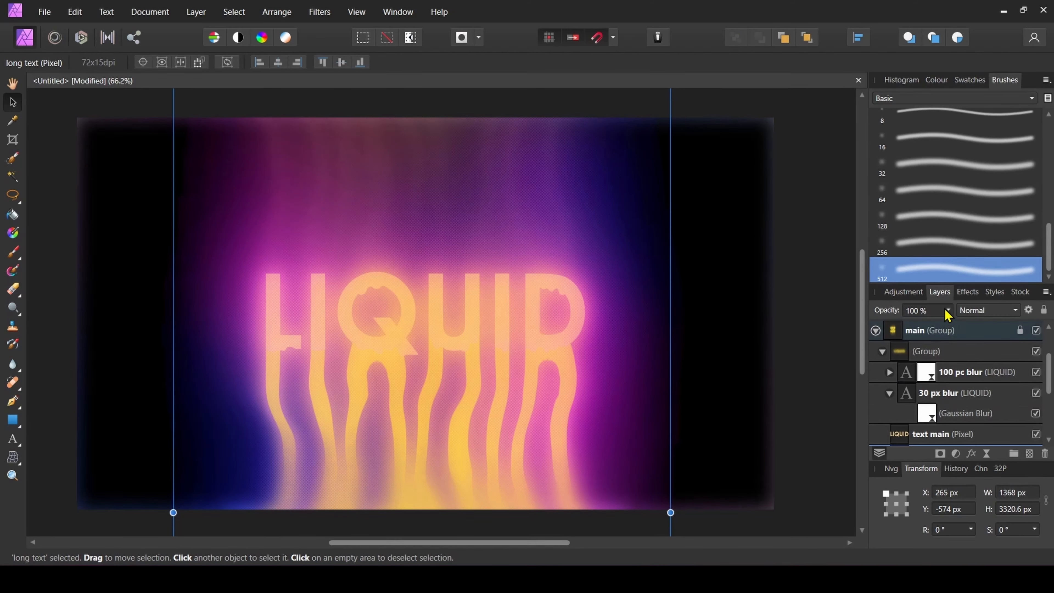
left_click(984, 311)
left_click(935, 315)
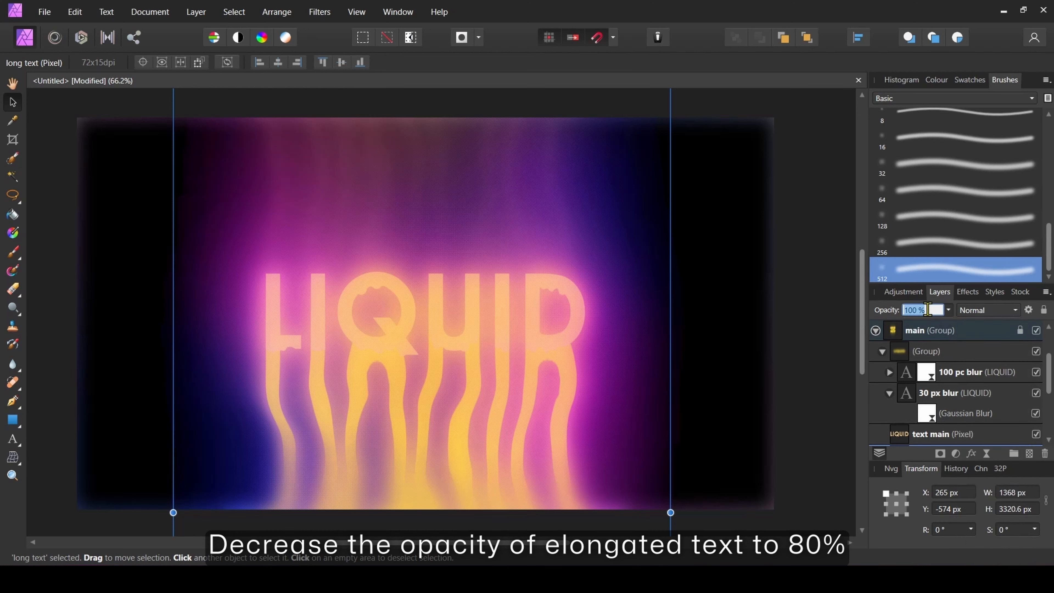
key("Return")
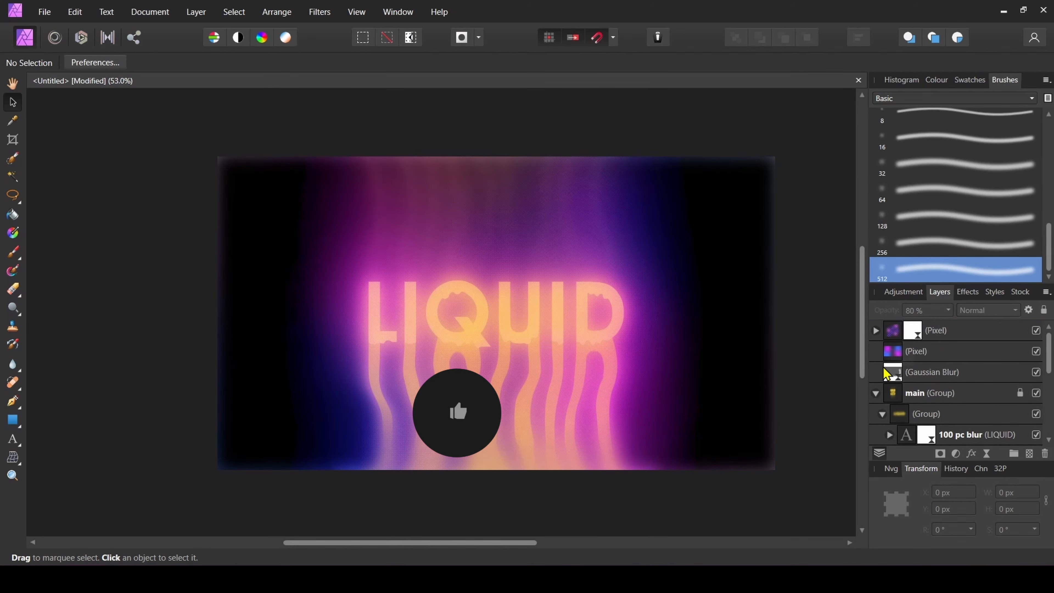
left_click(320, 327)
key("b")
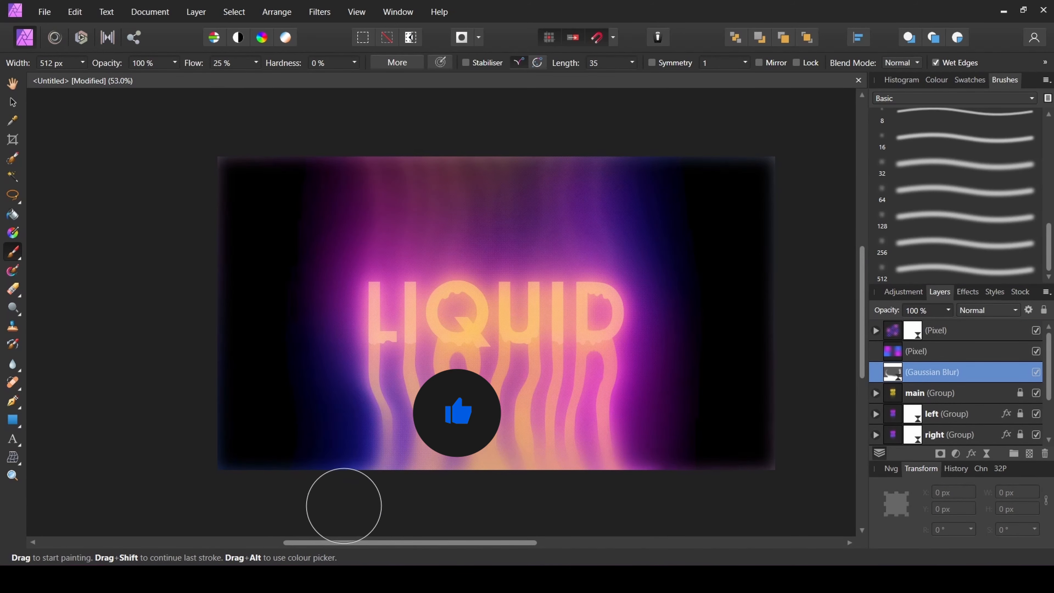
key("v")
scroll(809, 388, "right", 2)
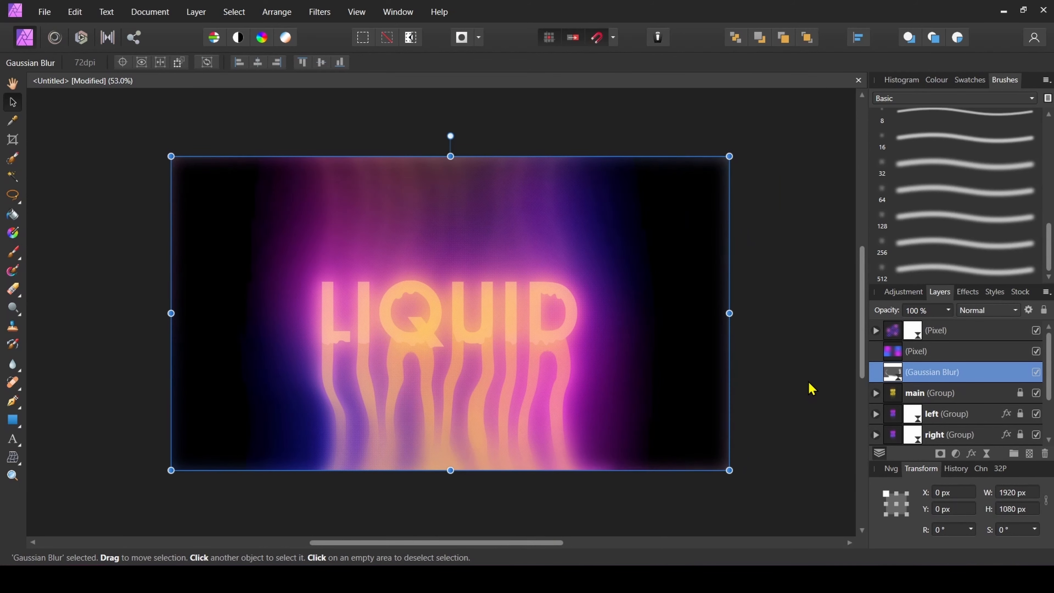
left_click(809, 387)
Step: Search the Pexels stock library for "texture" and place the light grey scratched stone image on the canvas
left_click(1020, 292)
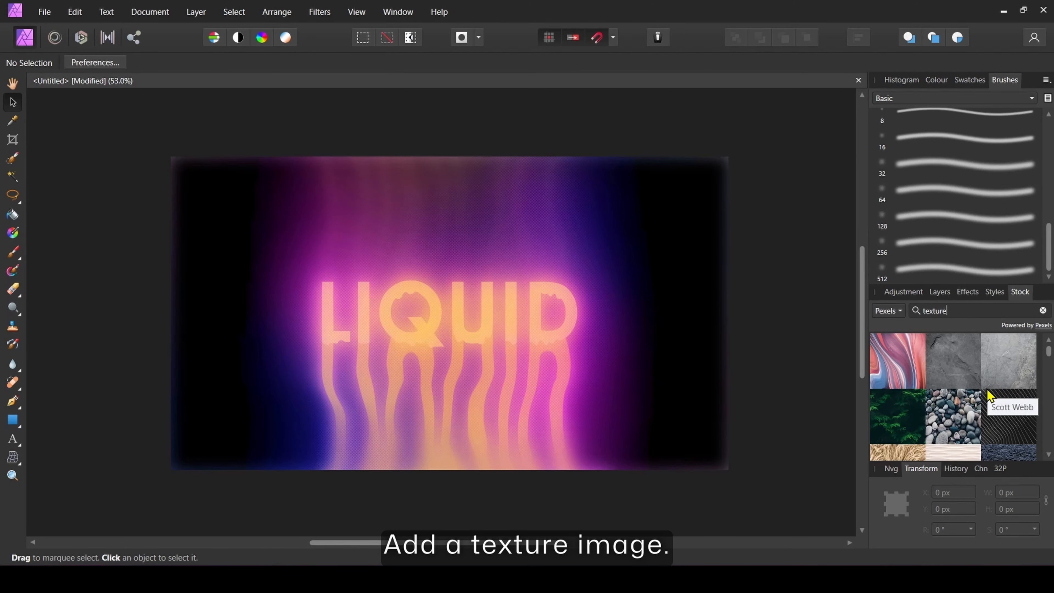
scroll(952, 397, "down", 10)
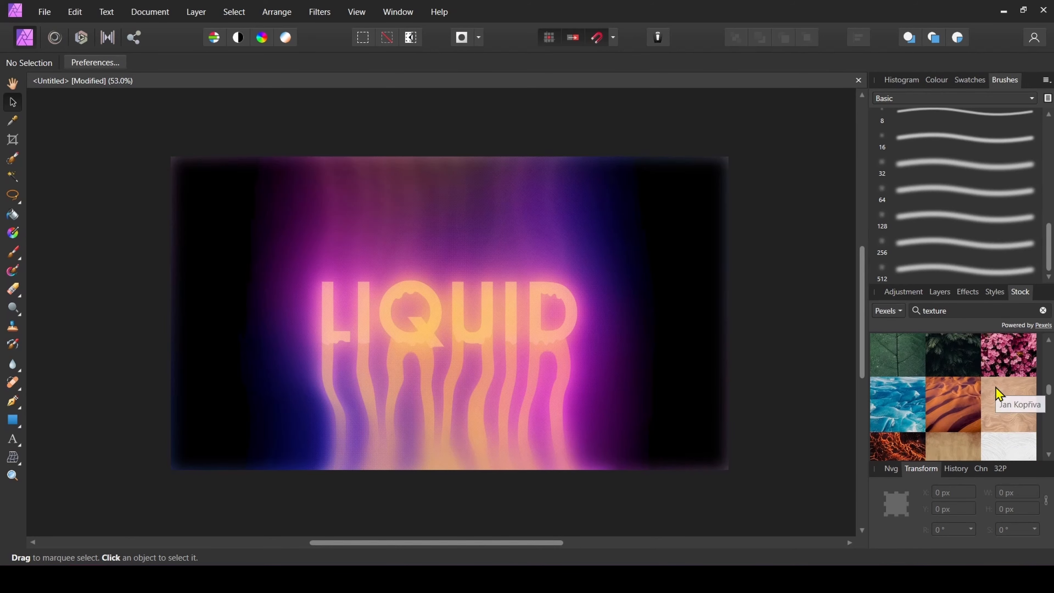
scroll(996, 405, "up", 10)
left_click_drag(1019, 365, 729, 261)
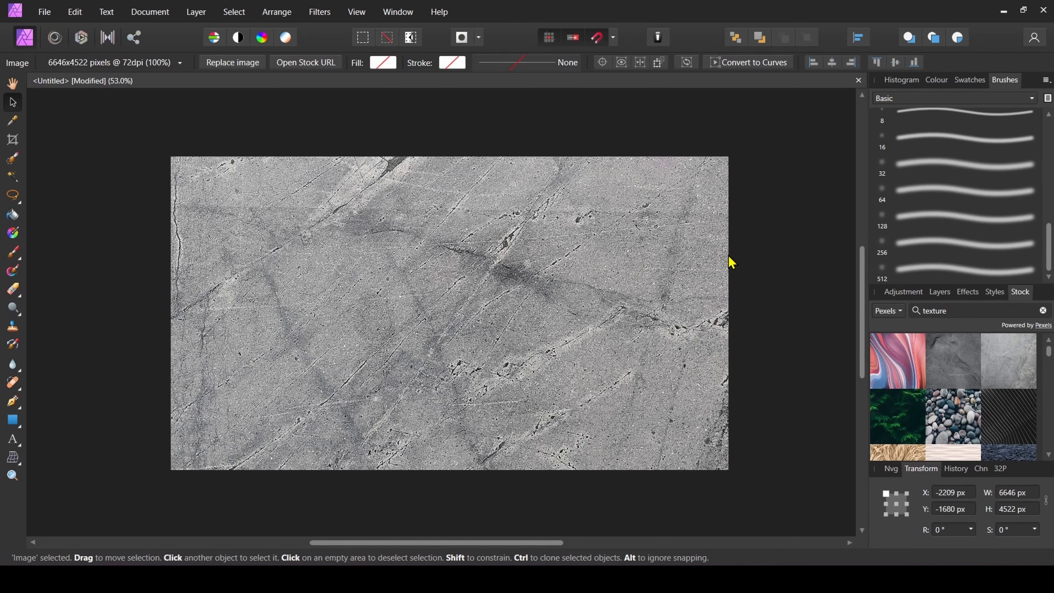
Step: Scale the texture image down to about 2093 × 1424 px and position it so it covers the whole canvas
scroll(572, 299, "down", 5)
left_click_drag(562, 204, 560, 268)
left_click_drag(563, 360, 563, 307)
scroll(578, 296, "up", 2)
left_click_drag(650, 327, 623, 331)
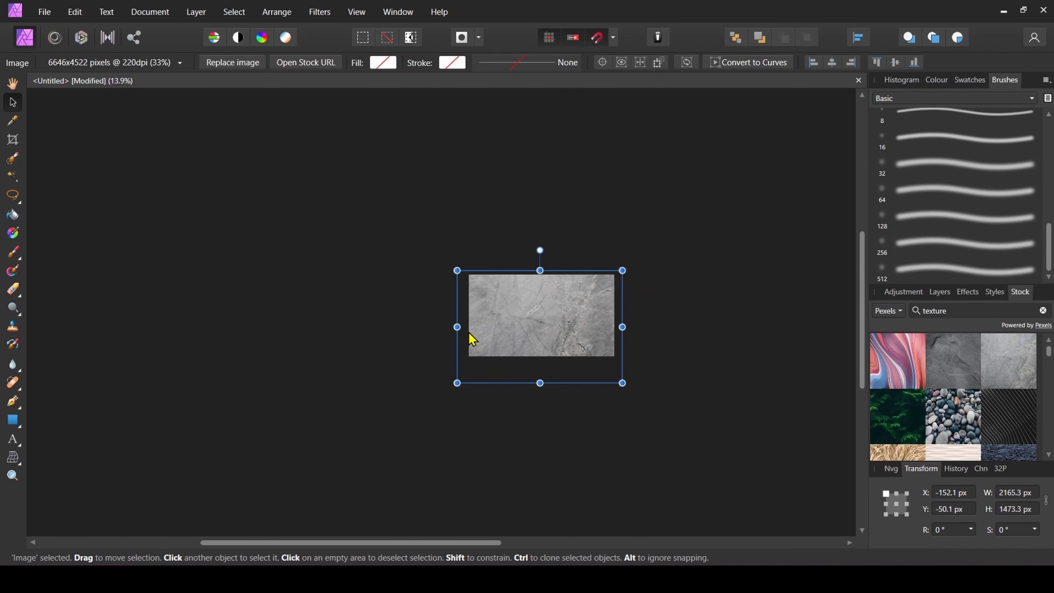
left_click_drag(456, 327, 463, 327)
left_click(857, 43)
left_click(884, 149)
scroll(616, 308, "up", 4)
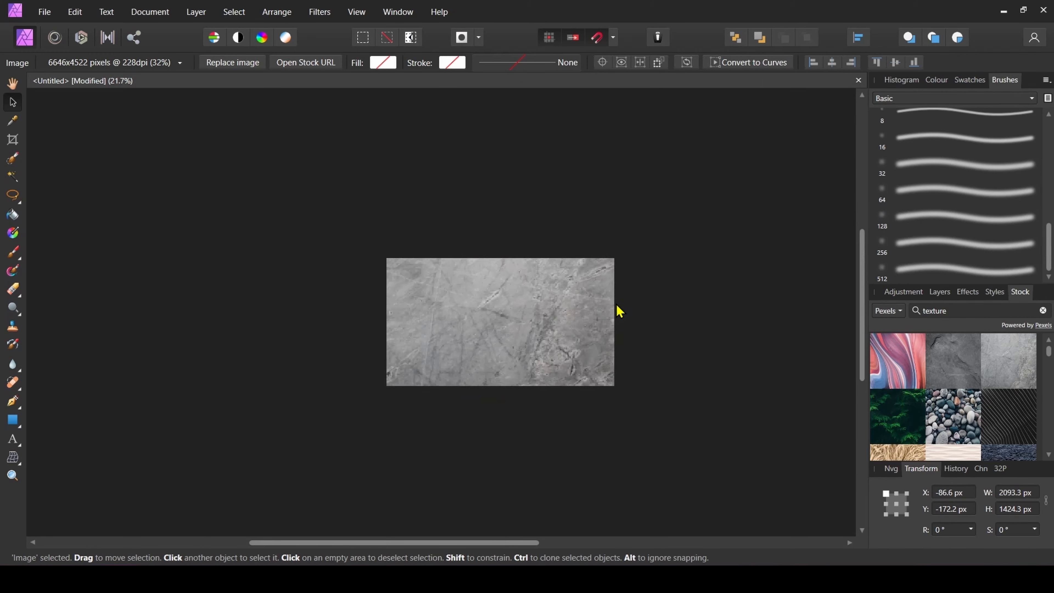
Step: Set the texture image layer's blend mode to Overlay and its opacity to 20 %, then deselect it
left_click(939, 293)
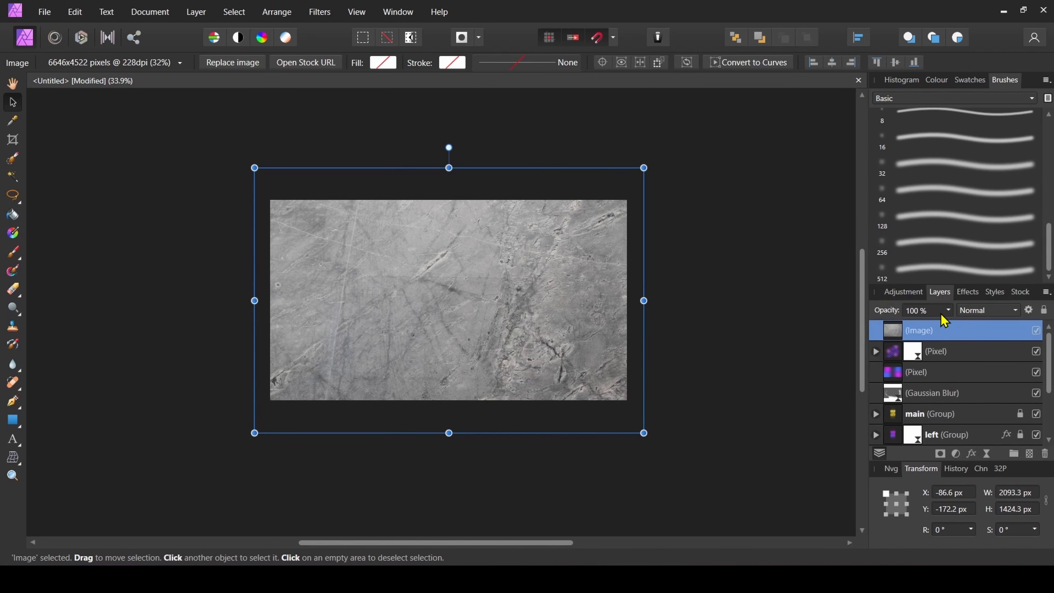
left_click(947, 310)
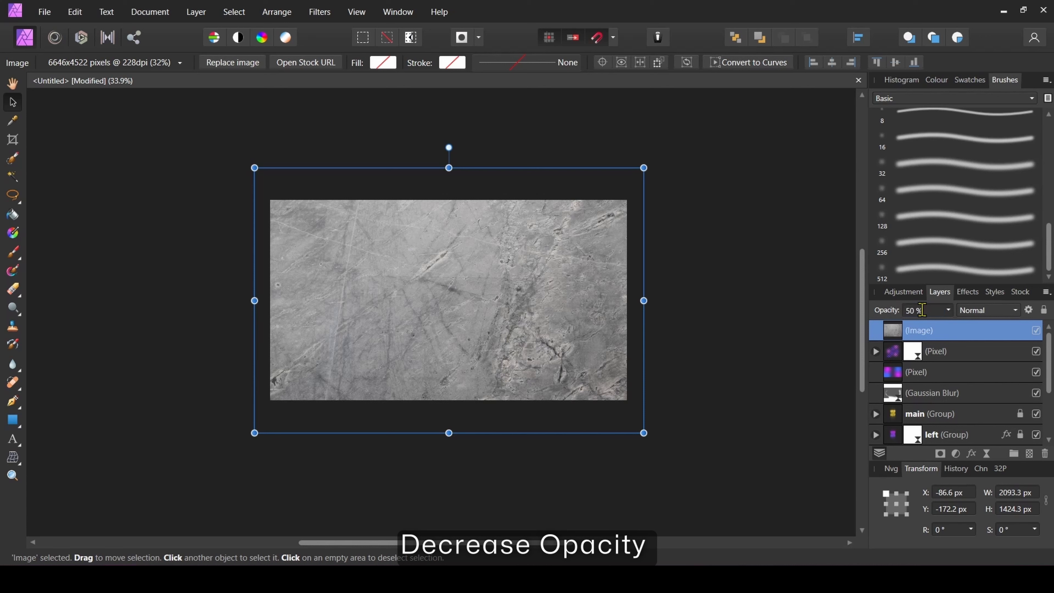
left_click(989, 312)
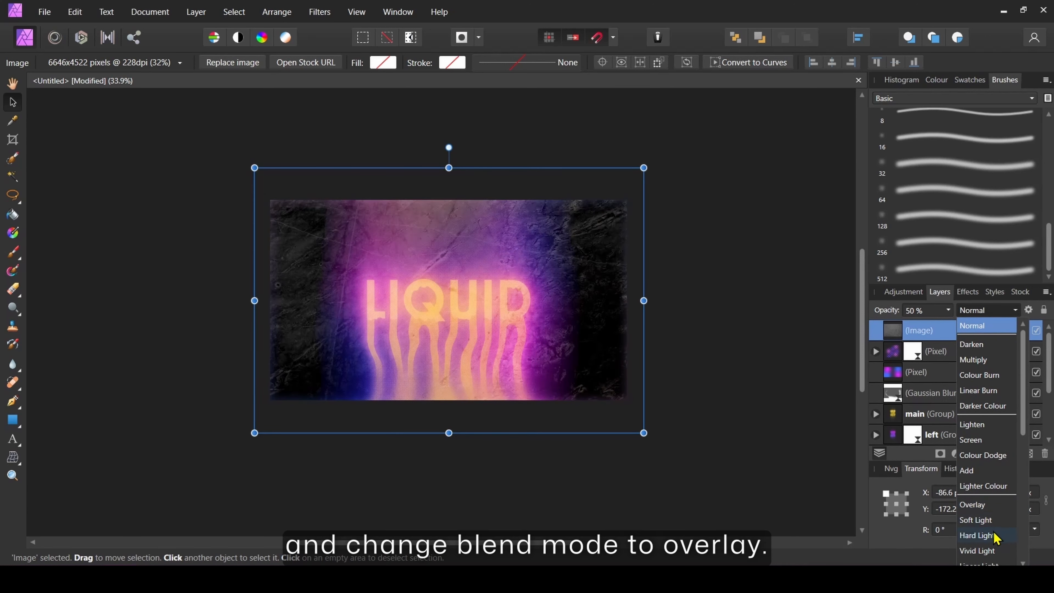
left_click(989, 507)
left_click(917, 311)
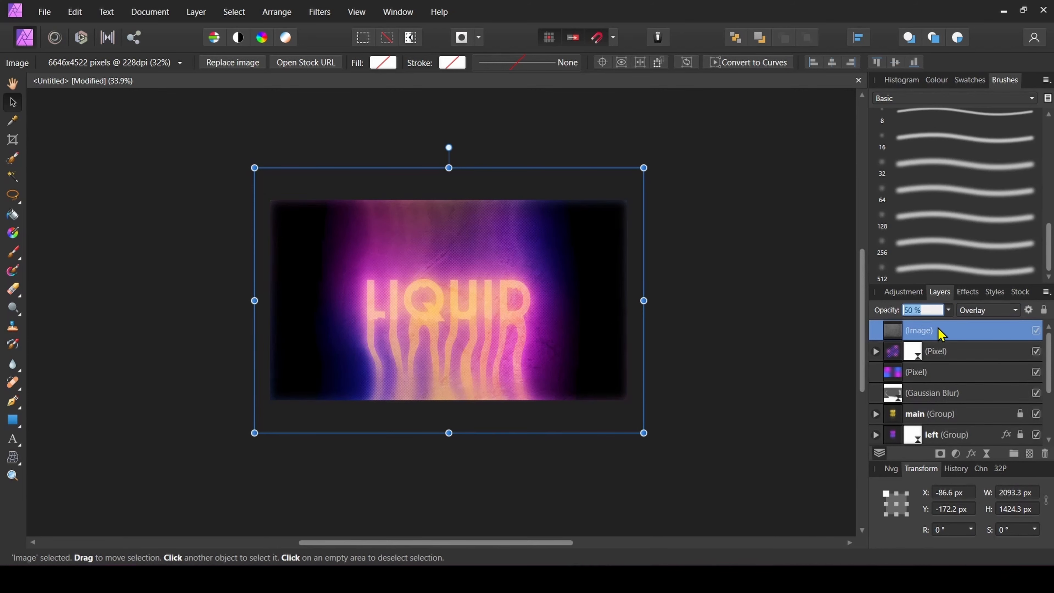
key("ctrl+d")
scroll(586, 283, "up", 2)
scroll(586, 283, "down", 1)
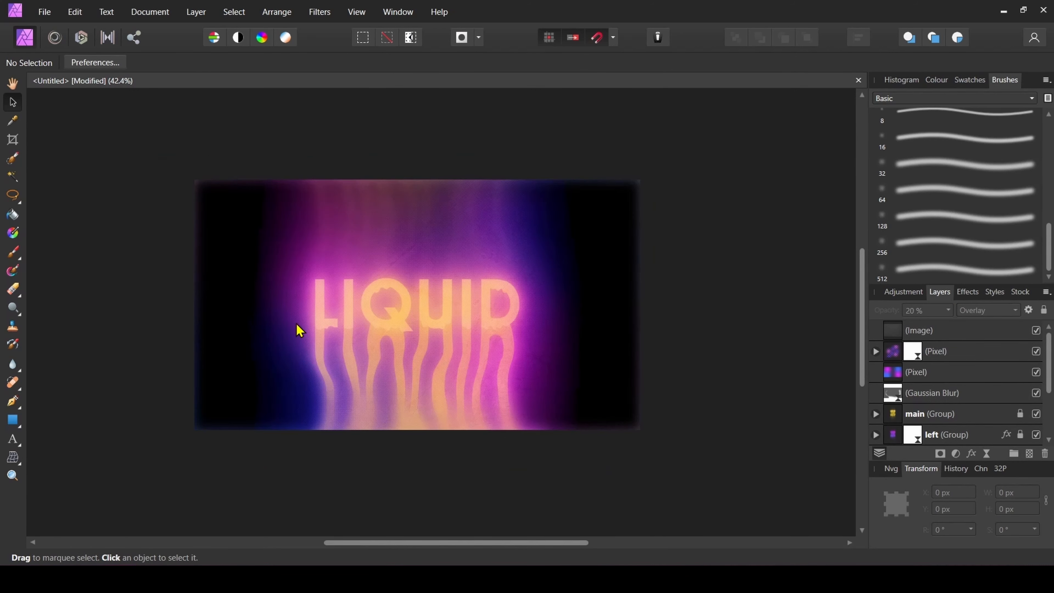
scroll(394, 313, "up", 1)
scroll(939, 380, "down", 2)
Step: Add a Colour Overlay layer effect to the "text main" layer inside the "main" group
left_click(876, 351)
scroll(976, 402, "down", 1)
left_click(890, 351)
left_click(933, 377)
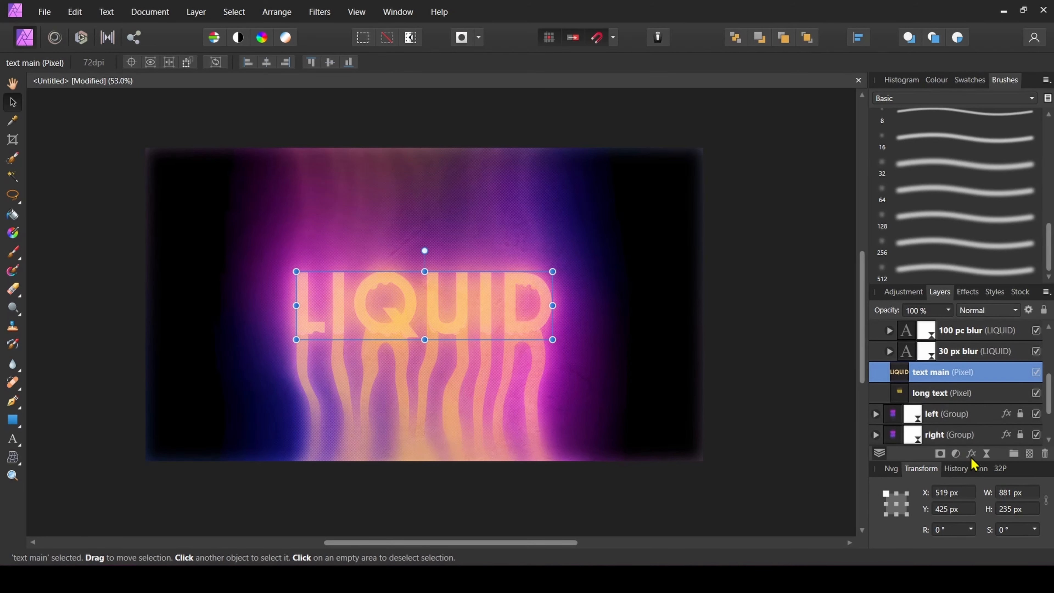
left_click(970, 454)
left_click(548, 274)
left_click(530, 273)
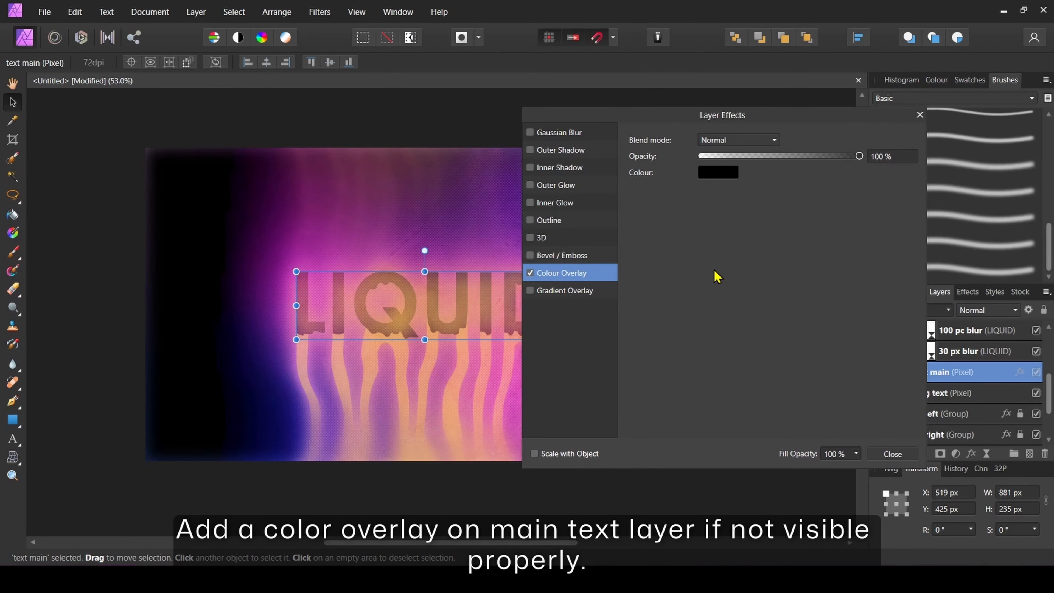
Step: Set the Colour Overlay to a pale cream yellow after trying several yellow and orange shades, and close the layer effects
left_click(717, 174)
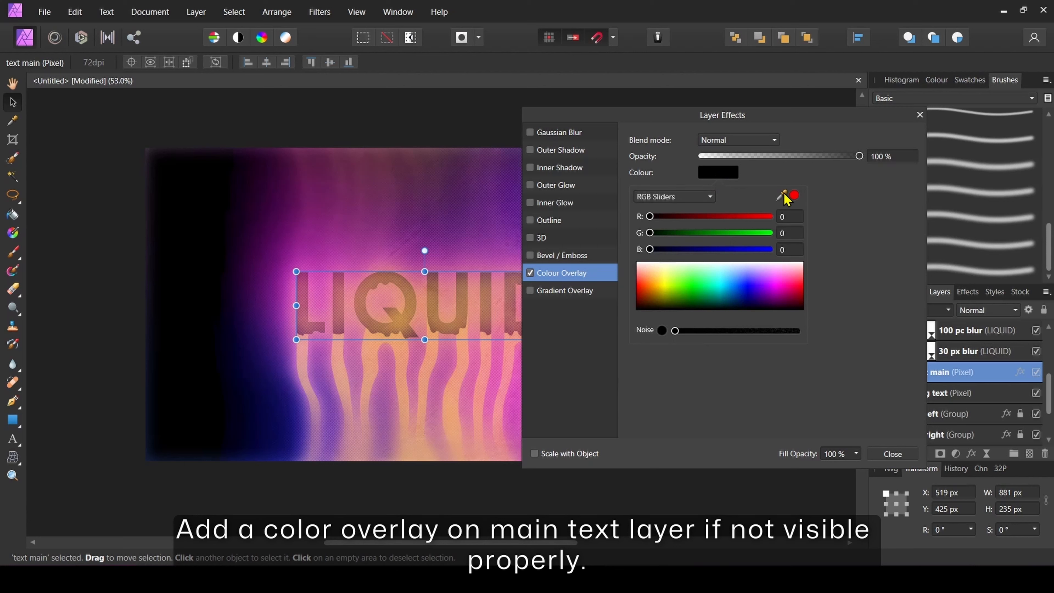
left_click(665, 283)
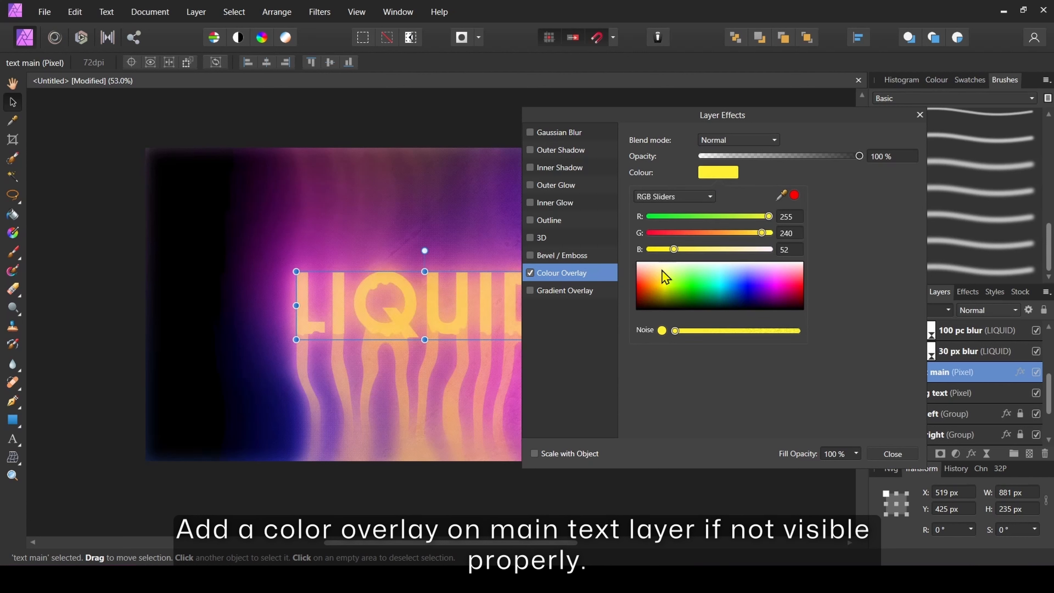
left_click(662, 276)
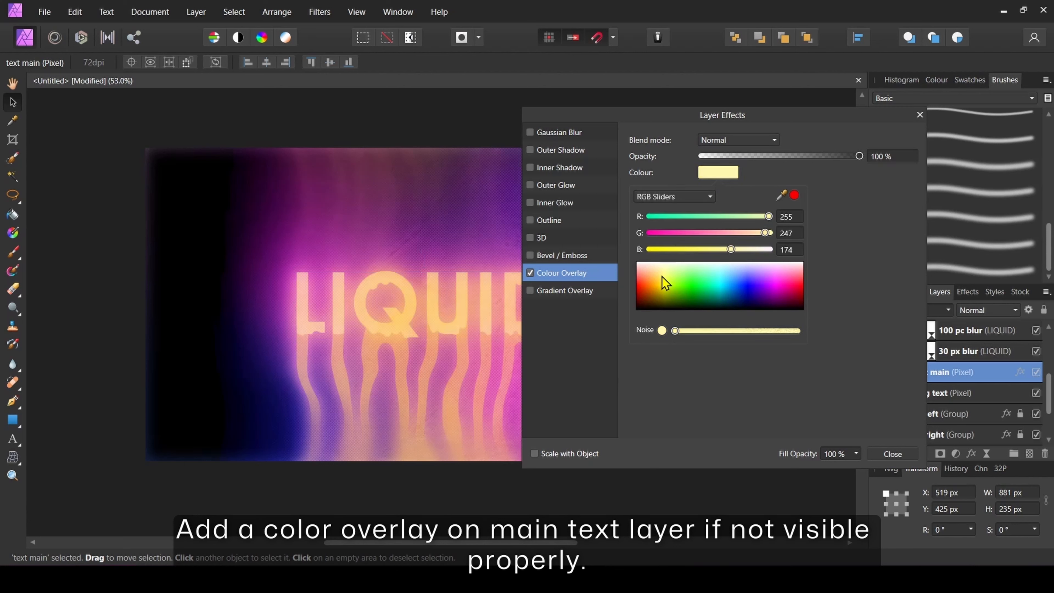
left_click(656, 289)
left_click(656, 293)
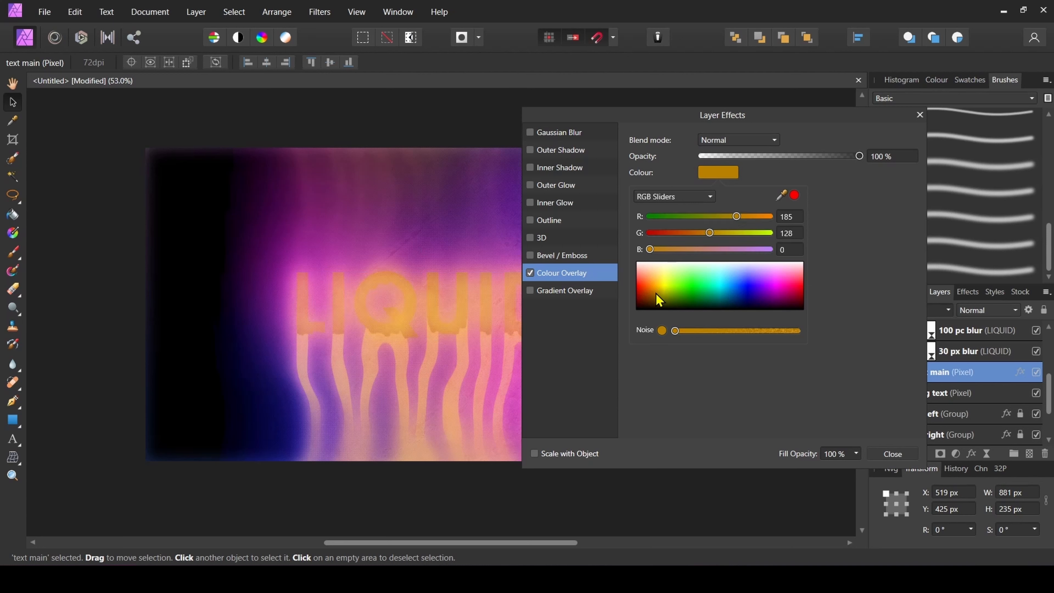
left_click(657, 275)
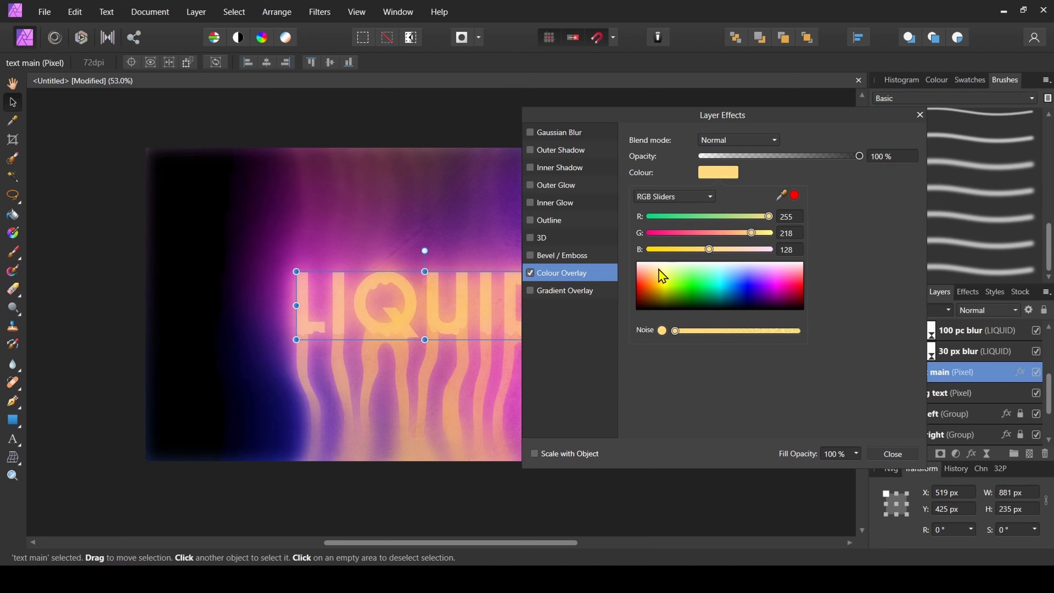
left_click(660, 271)
left_click(901, 455)
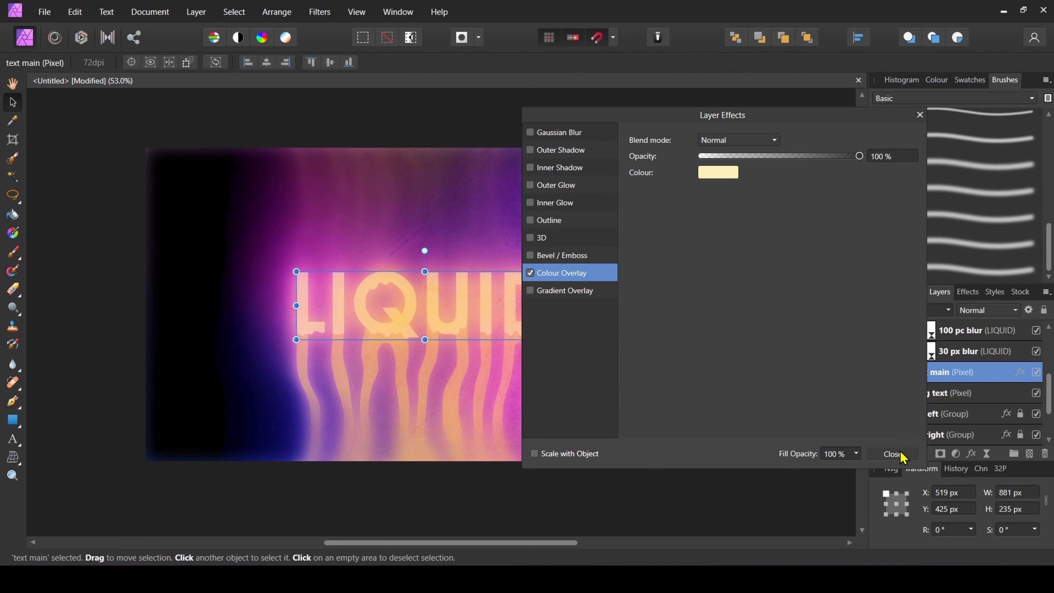
left_click(898, 453)
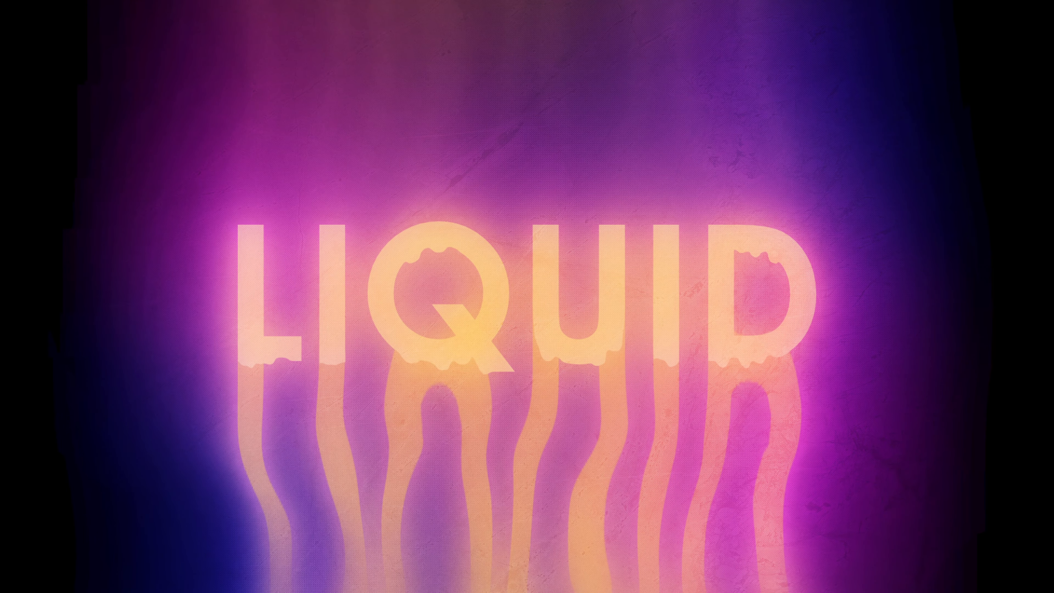